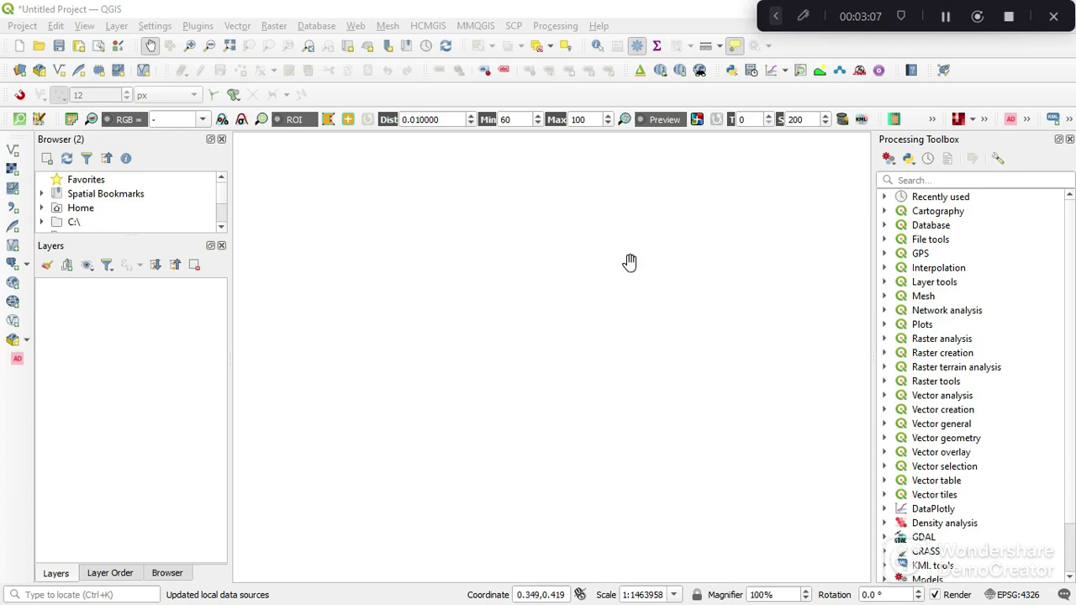
Open the Python Console from the Plugins menu in QGIS.
left_click(189, 26)
mouse_move(220, 195)
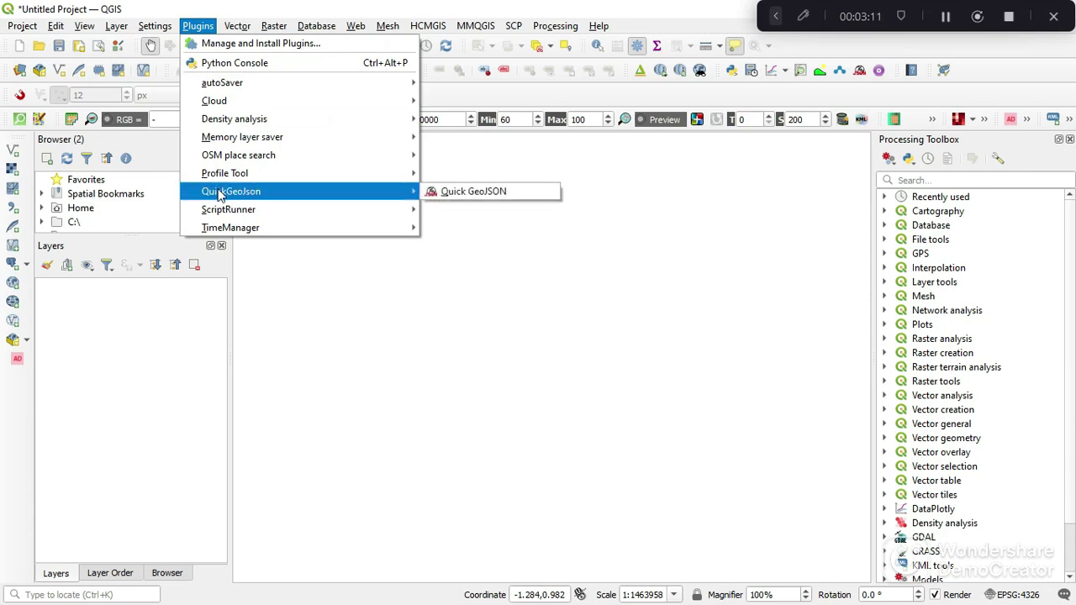
left_click(234, 67)
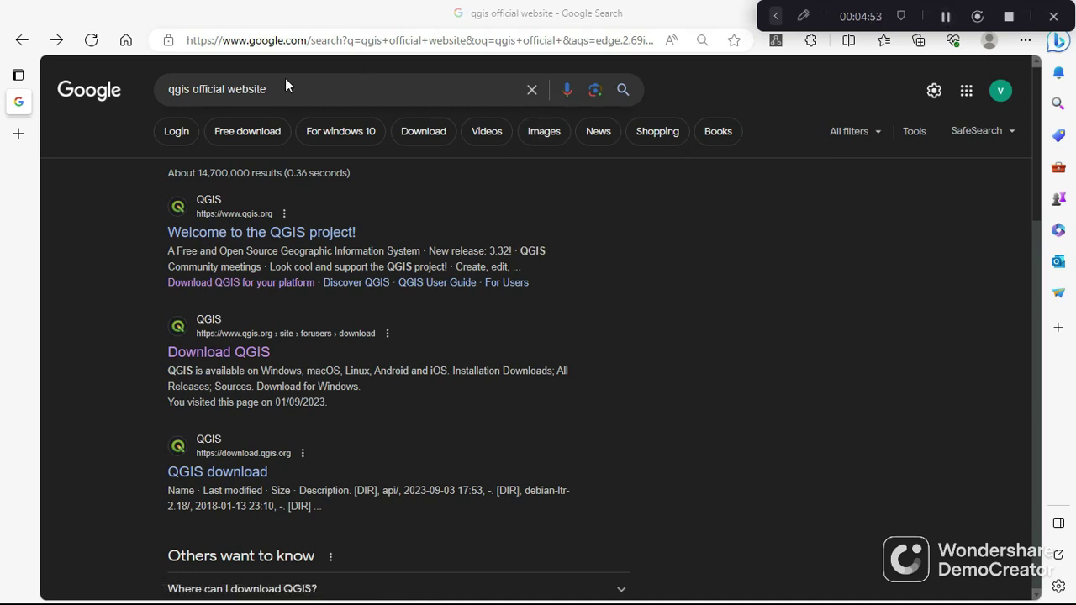
Open the 'Download QGIS' search result and scroll down toward the Windows download section.
left_click(215, 353)
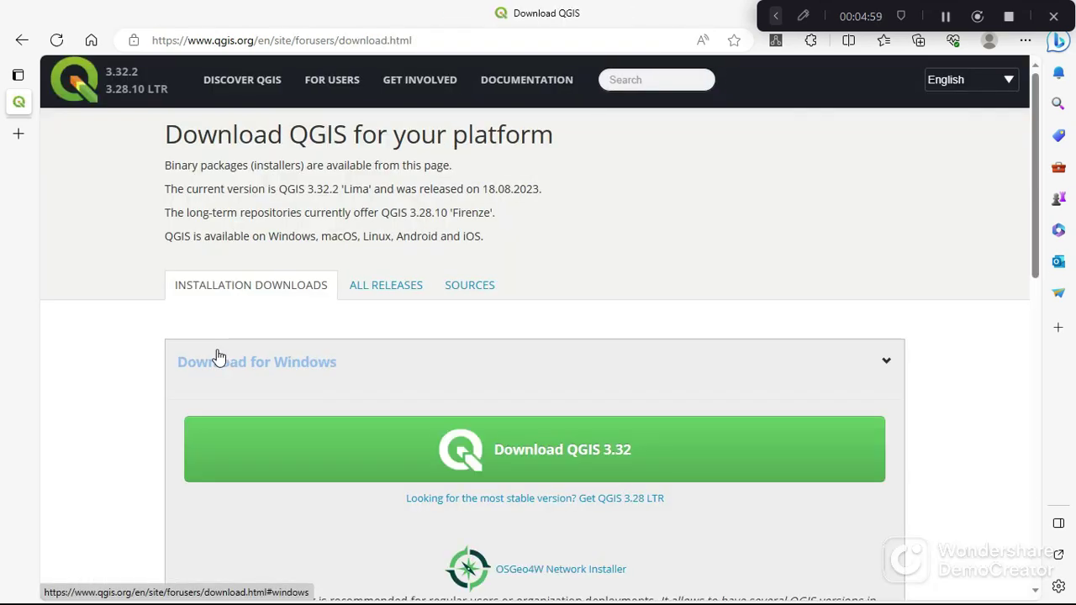
scroll(218, 358, "down", 2)
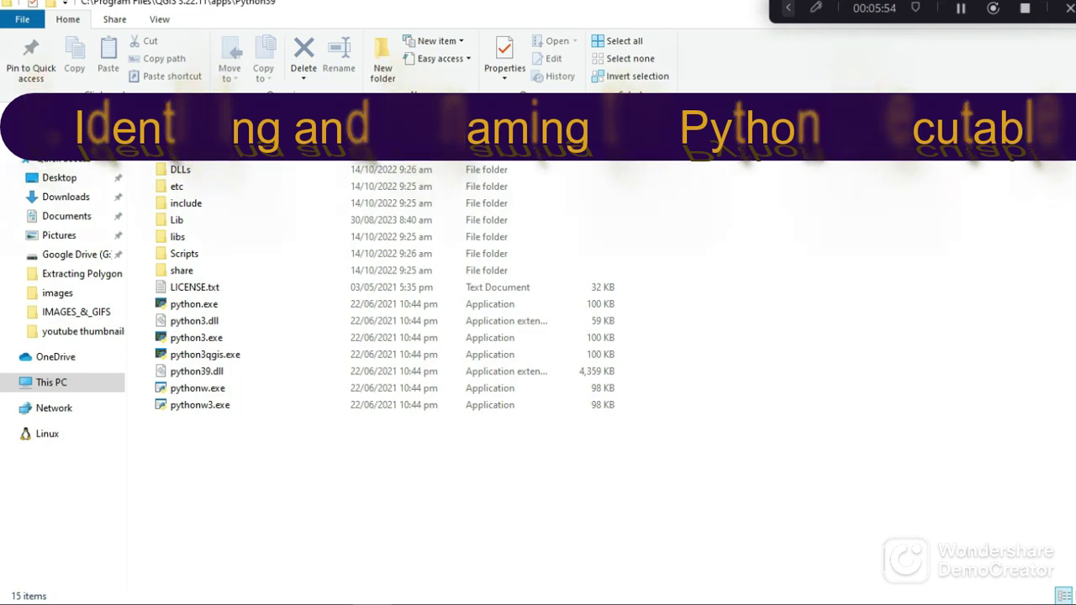
left_click(210, 122)
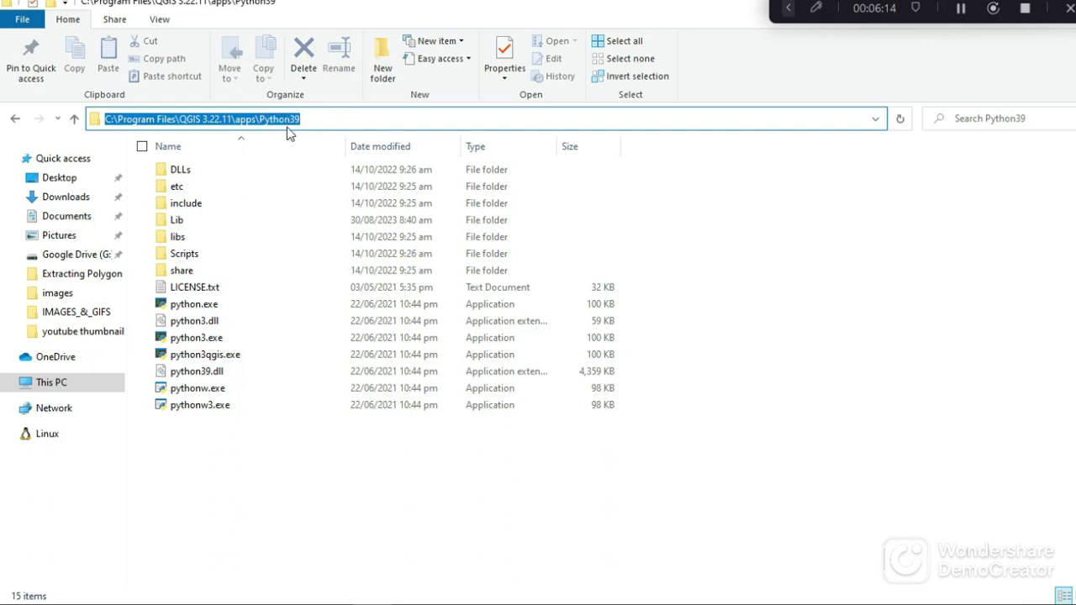
left_click(308, 524)
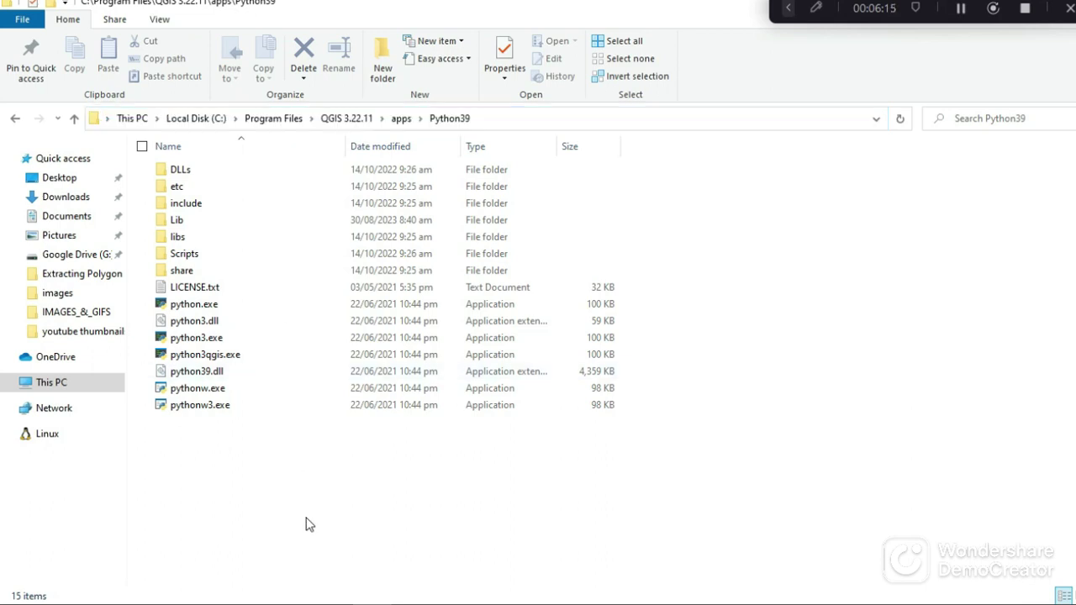
right_click(190, 307)
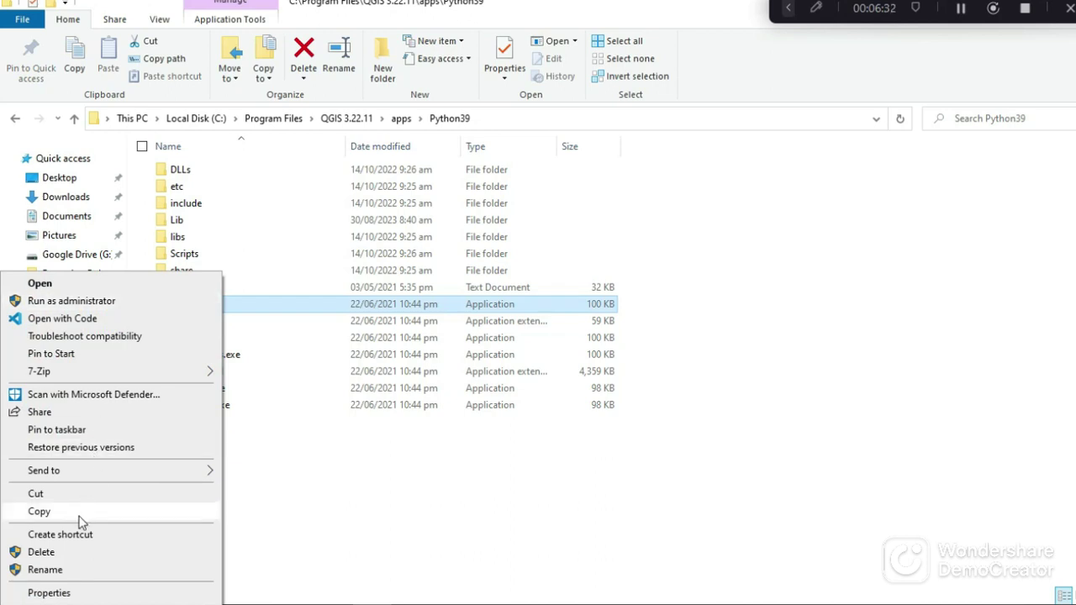
left_click(78, 516)
left_click(225, 494)
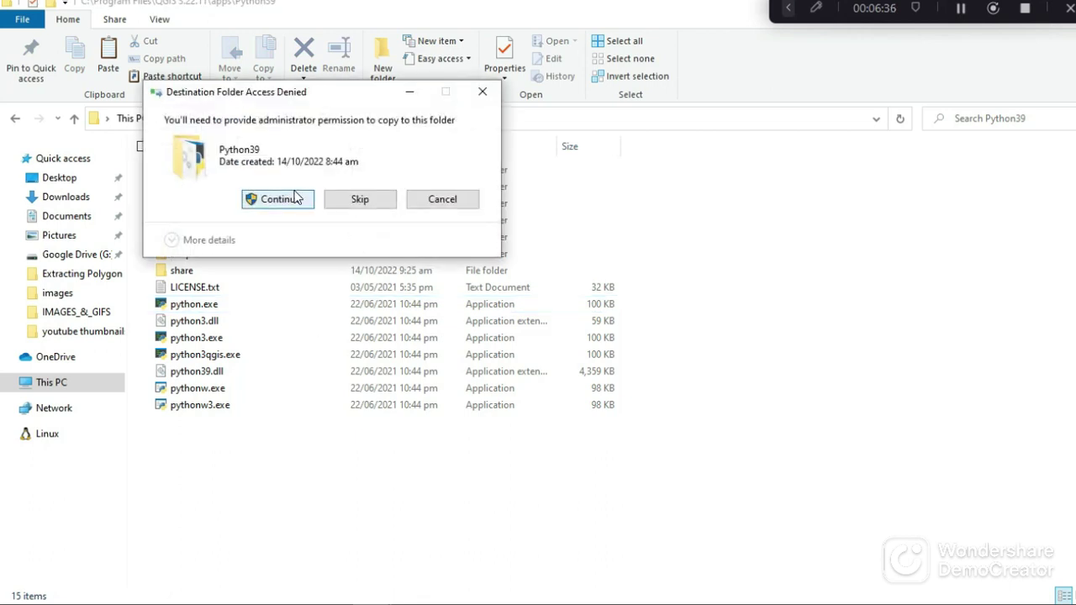
left_click(484, 92)
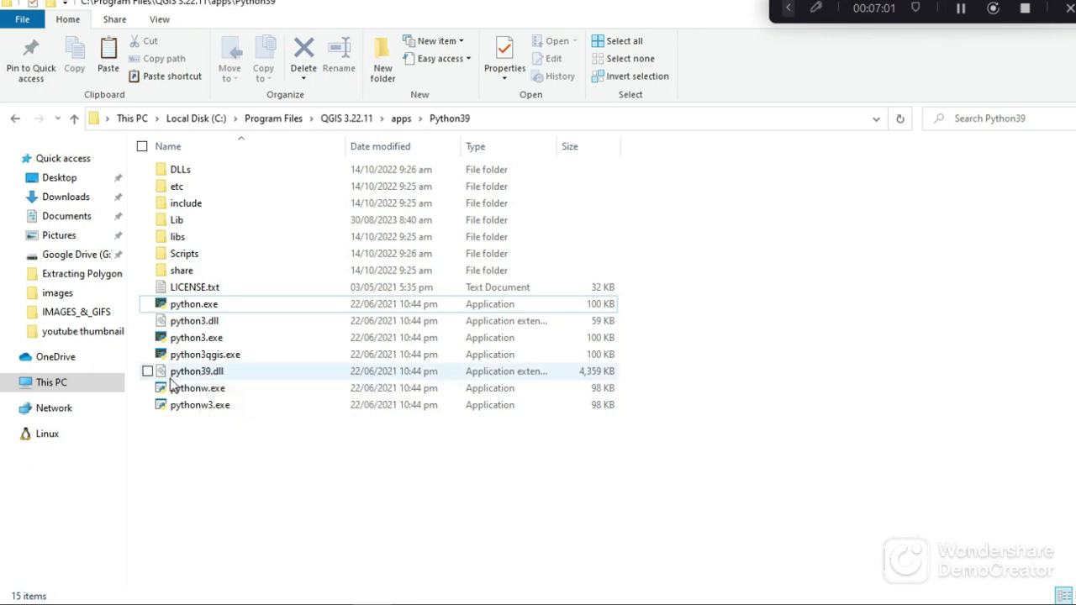
mouse_move(208, 357)
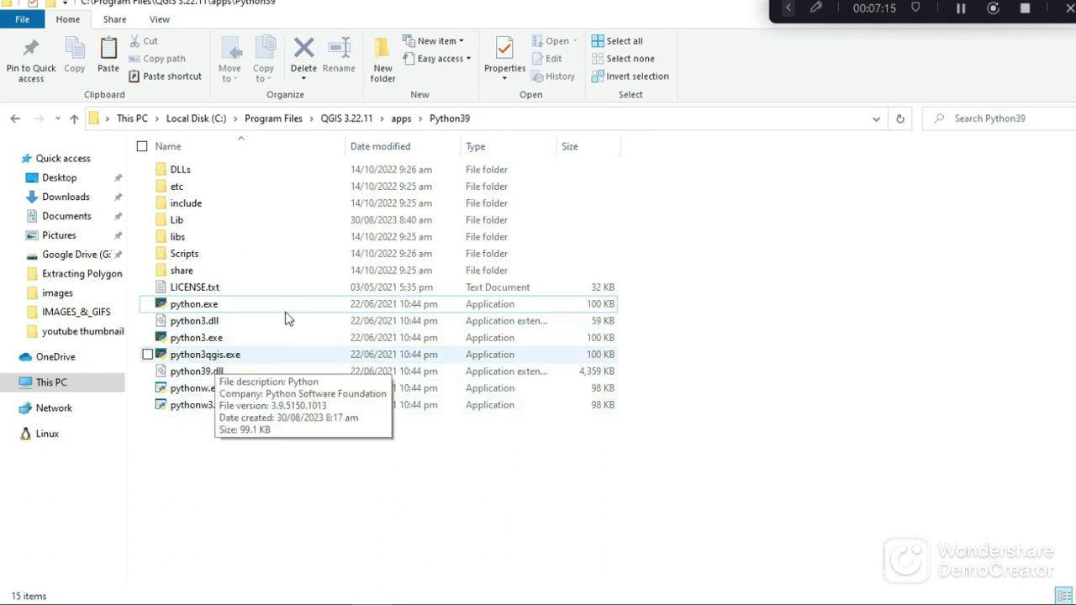
left_click(959, 9)
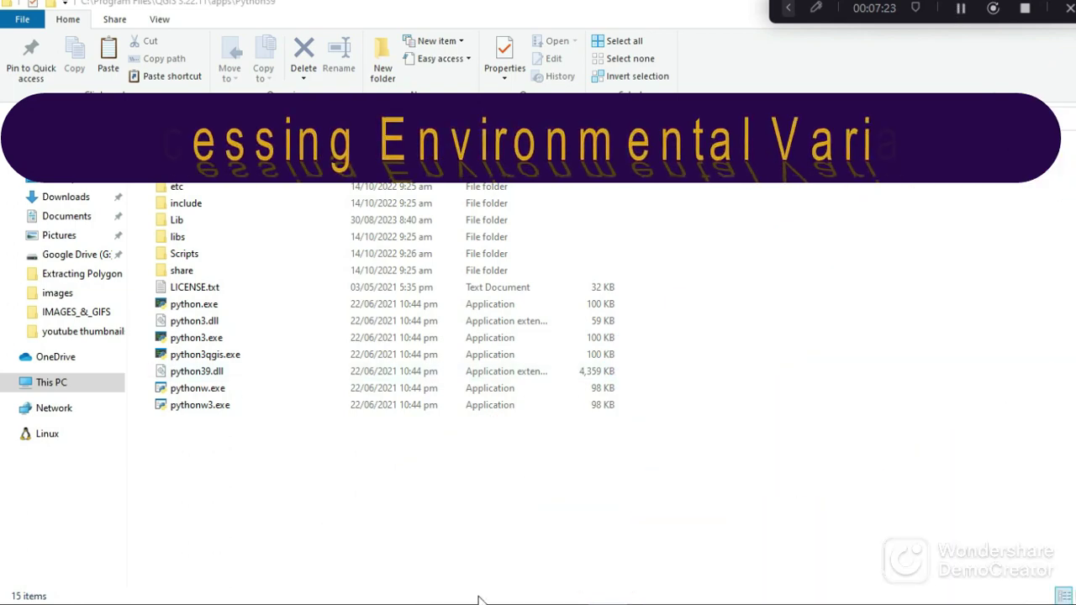
Search Windows for 'envi' and open 'Edit the system environment variables'.
mouse_move(332, 589)
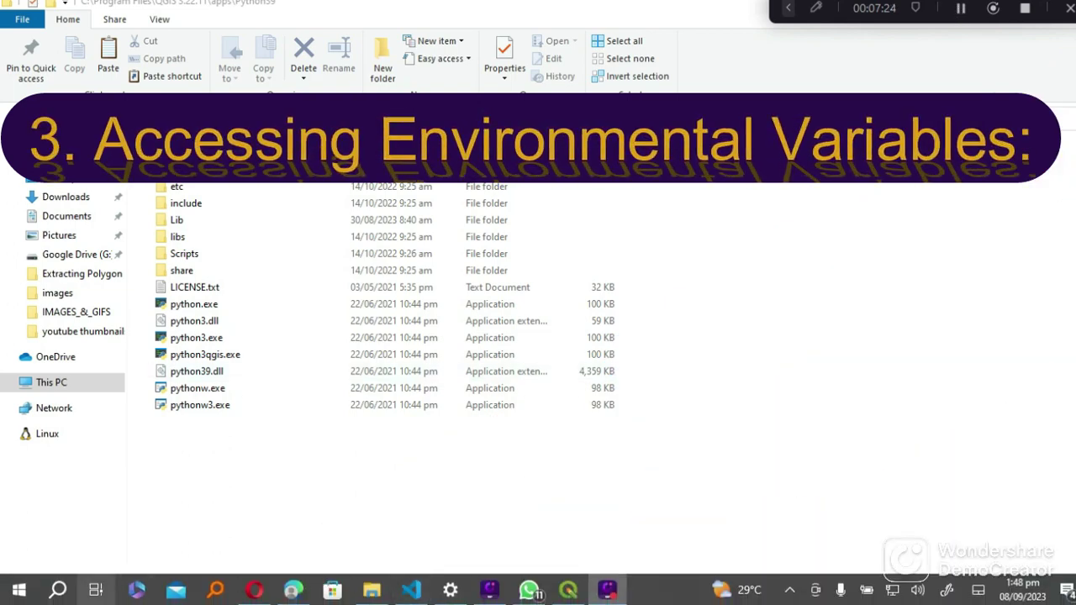
left_click(57, 591)
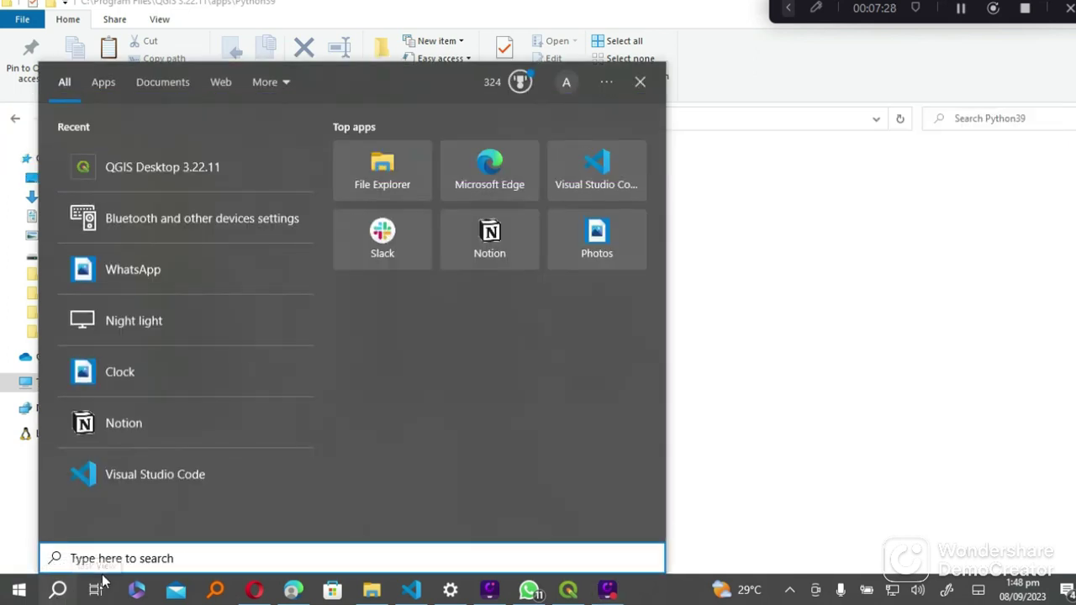
type("envi")
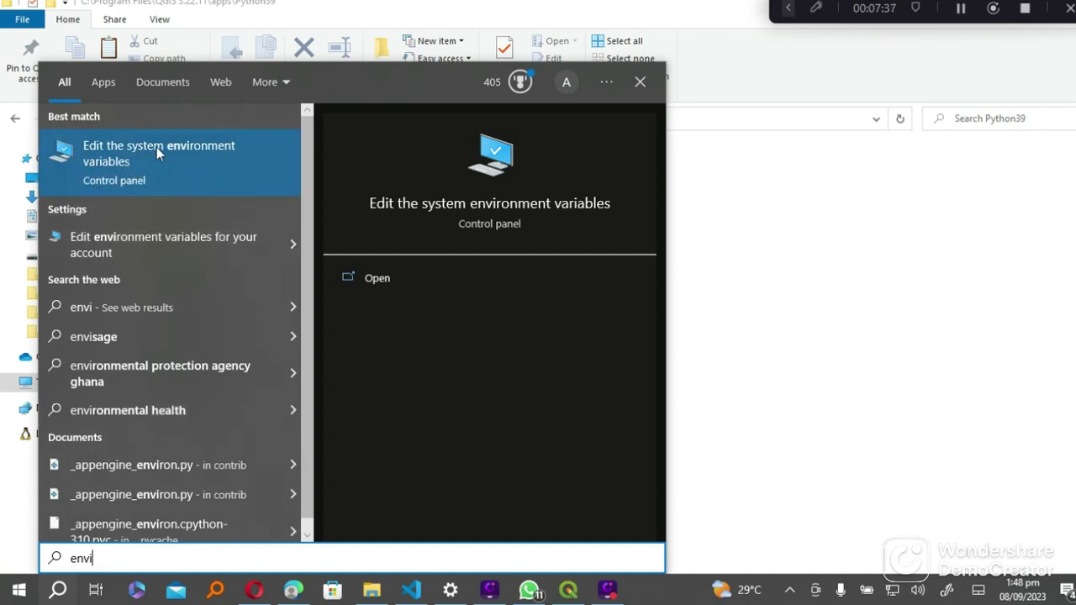
left_click(163, 151)
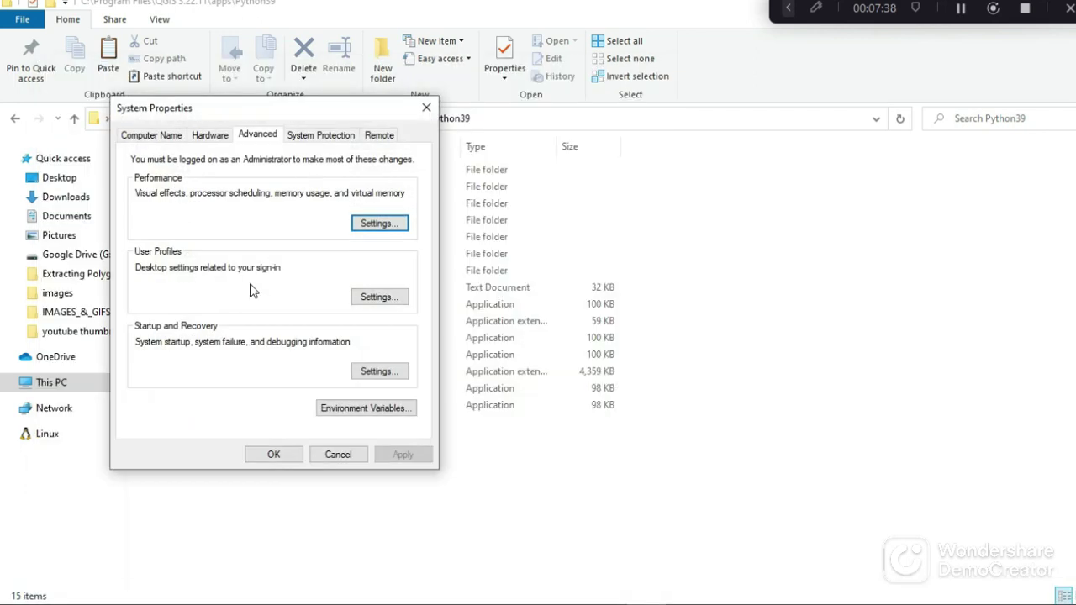
Open the Environment Variables window from the Advanced tab of System Properties.
left_click(344, 412)
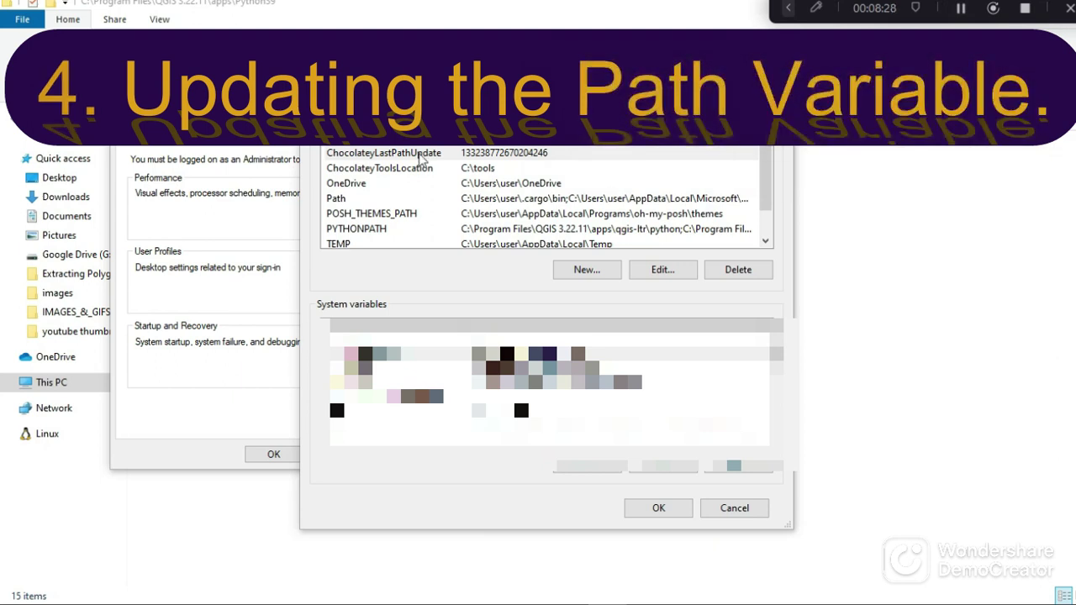
left_click(504, 126)
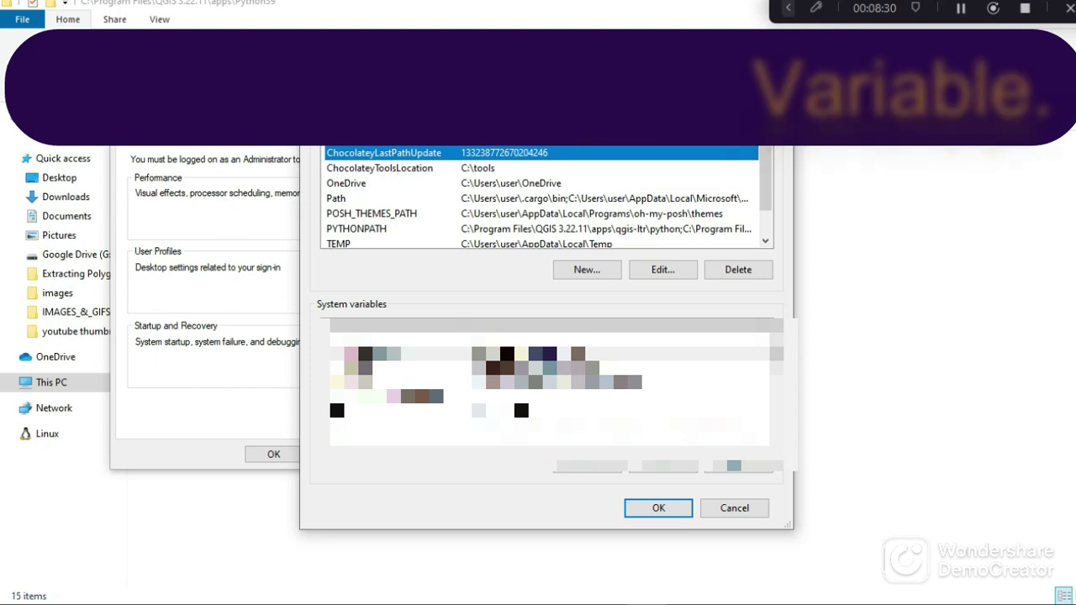
left_click(341, 201)
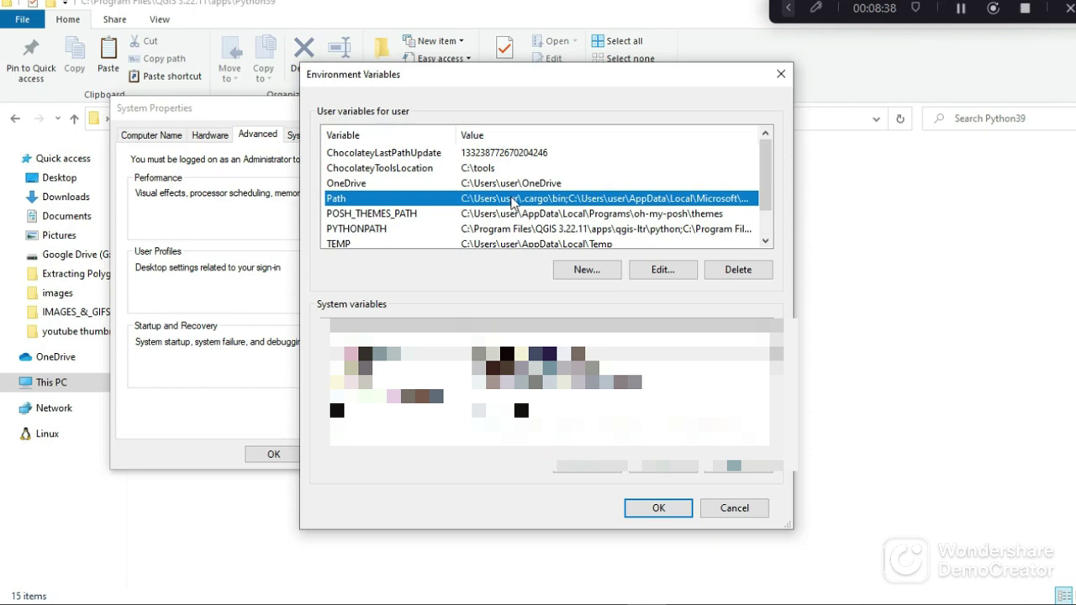
left_click(664, 270)
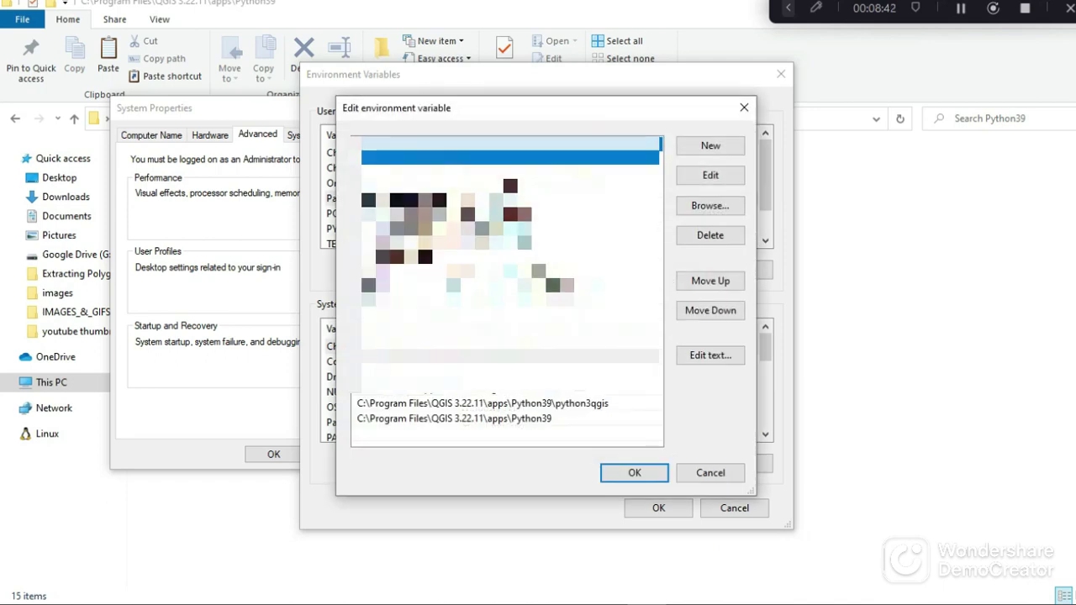
left_click_drag(505, 119, 543, 88)
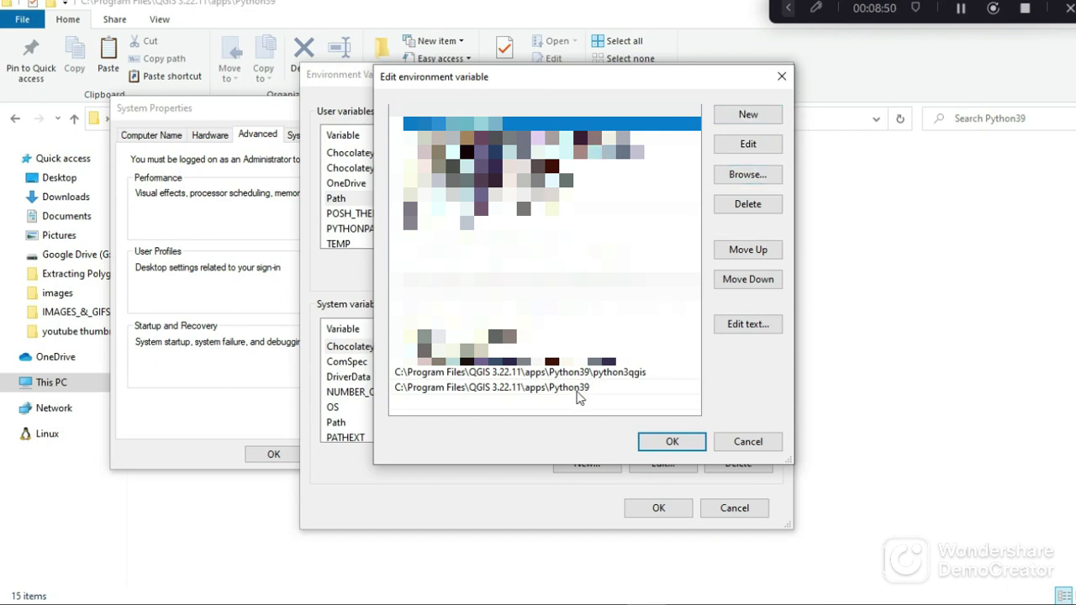
left_click(742, 118)
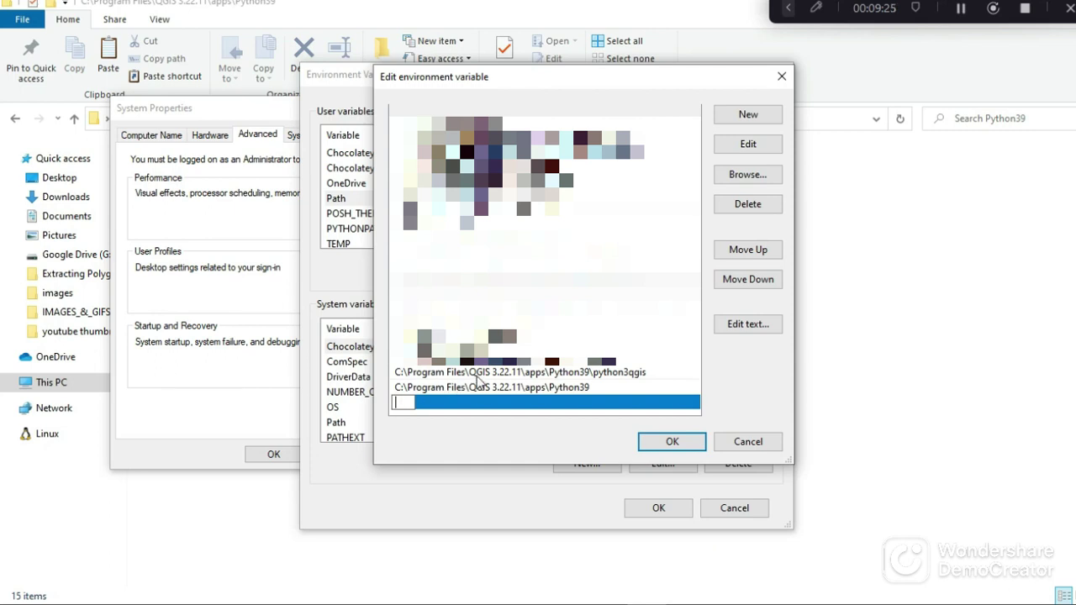
left_click(503, 373)
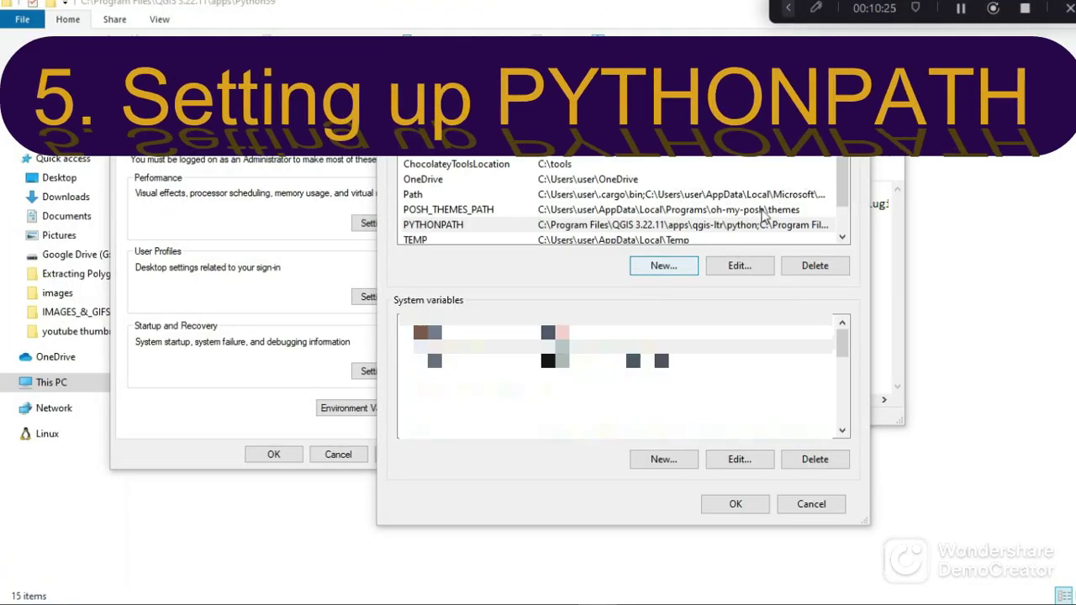
Start a new user variable named PYTHONPATH and move to its value field.
left_click(481, 227)
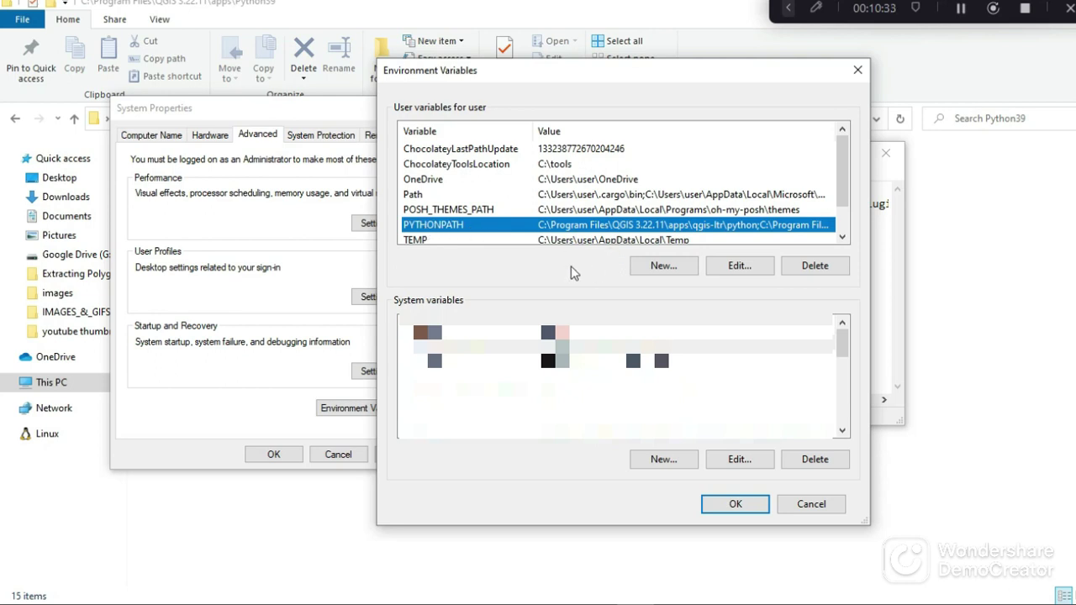
left_click(650, 274)
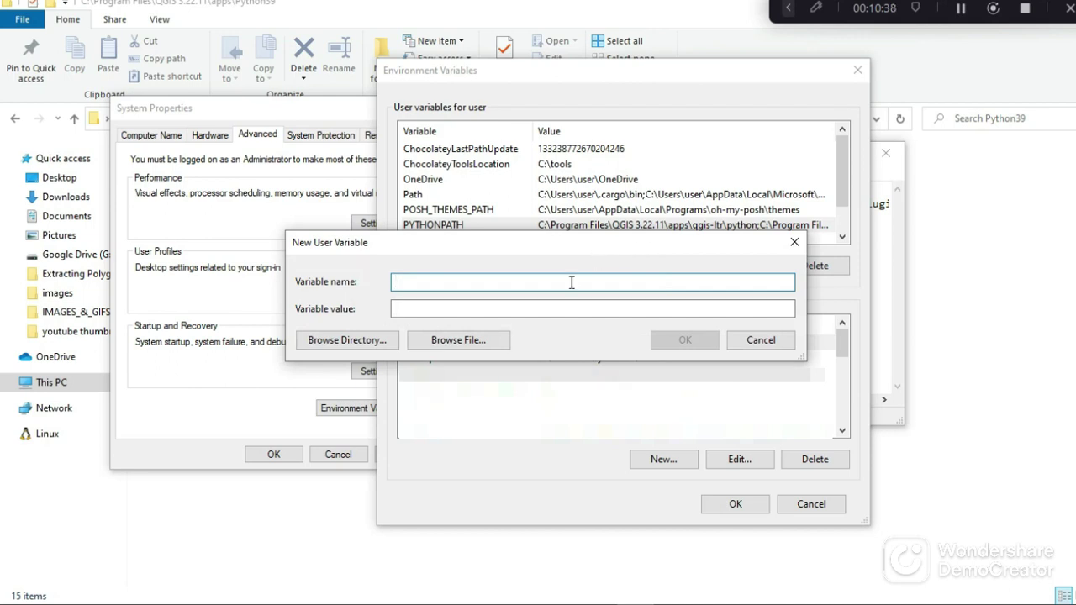
type("PYTHONPATH")
type("NPATH")
left_click(538, 308)
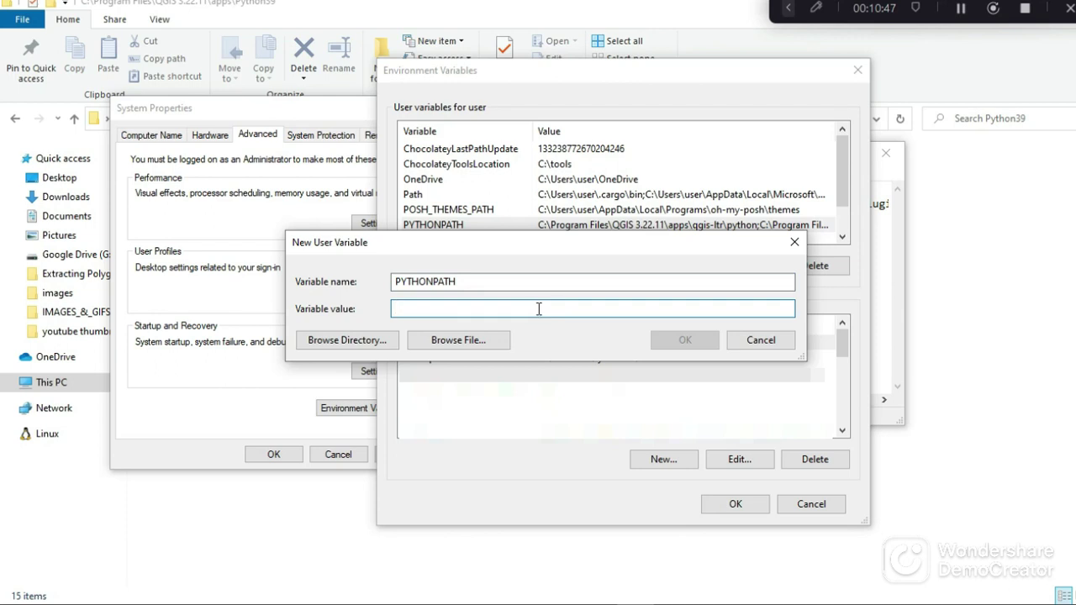
Bring the Notepad list of QGIS paths alongside and compare it with the value.
left_click(886, 259)
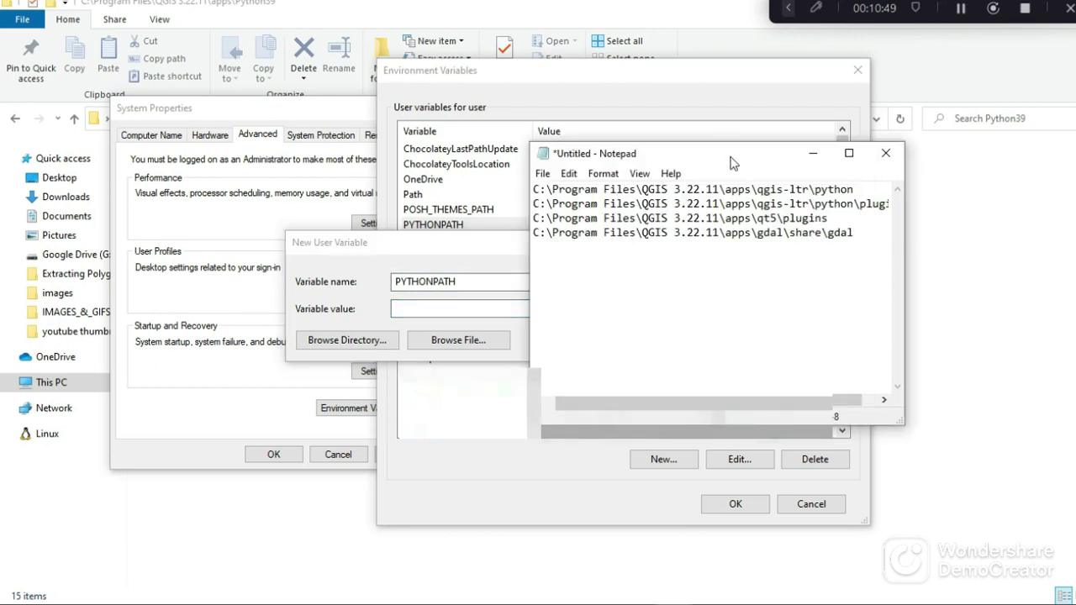
left_click_drag(733, 162, 838, 170)
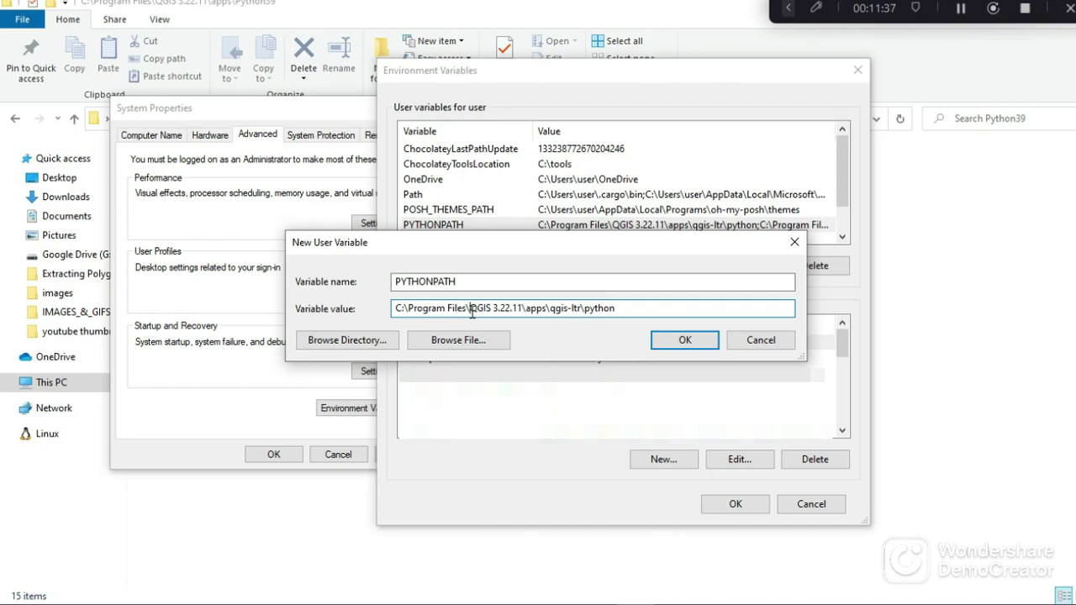
left_click_drag(469, 309, 523, 309)
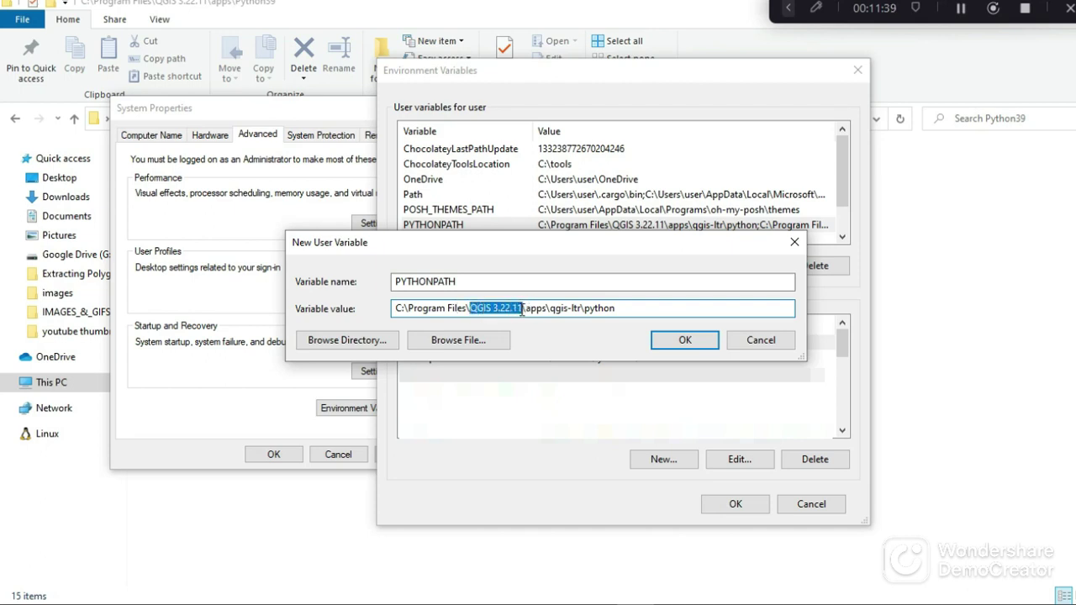
left_click_drag(549, 309, 582, 313)
left_click(581, 312)
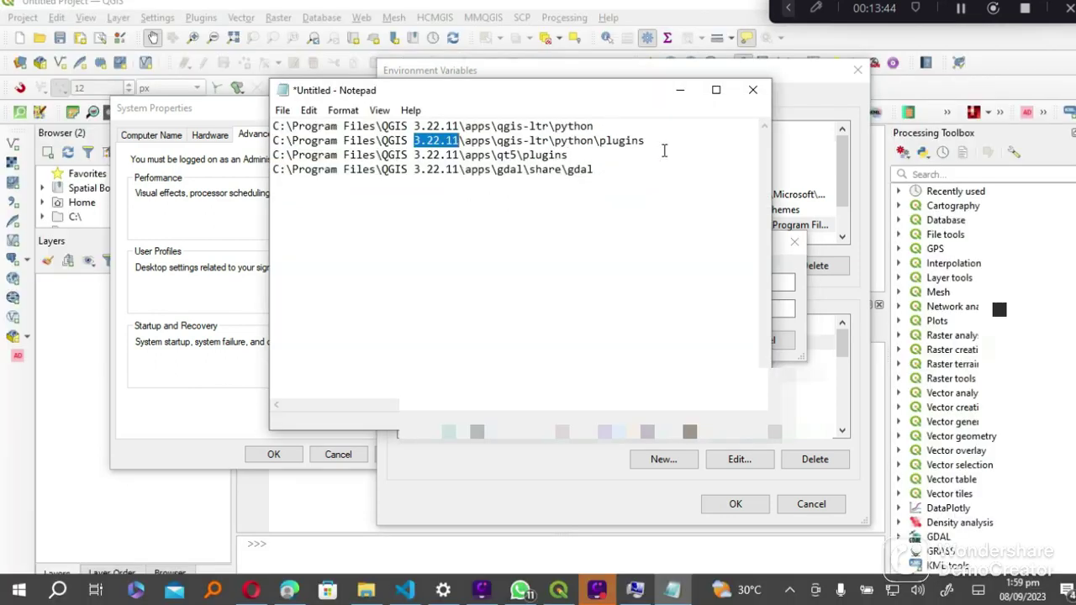
left_click_drag(629, 143, 570, 156)
left_click(571, 155)
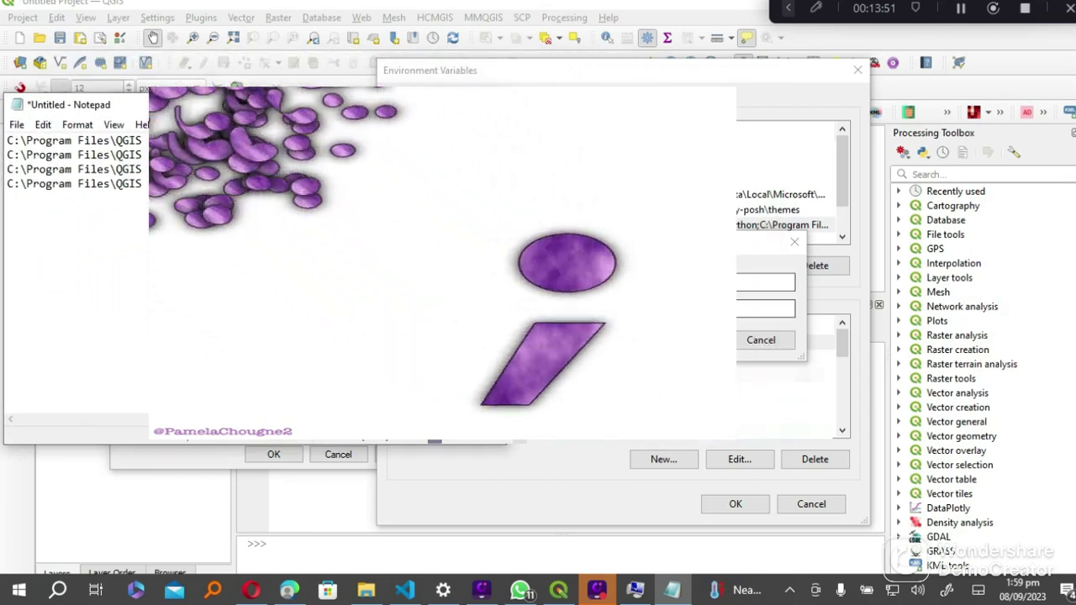
Append the copied qgis-ltr folder path twice to the PYTHONPATH value, separated by semicolons.
left_click(620, 310)
key("BackSpace")
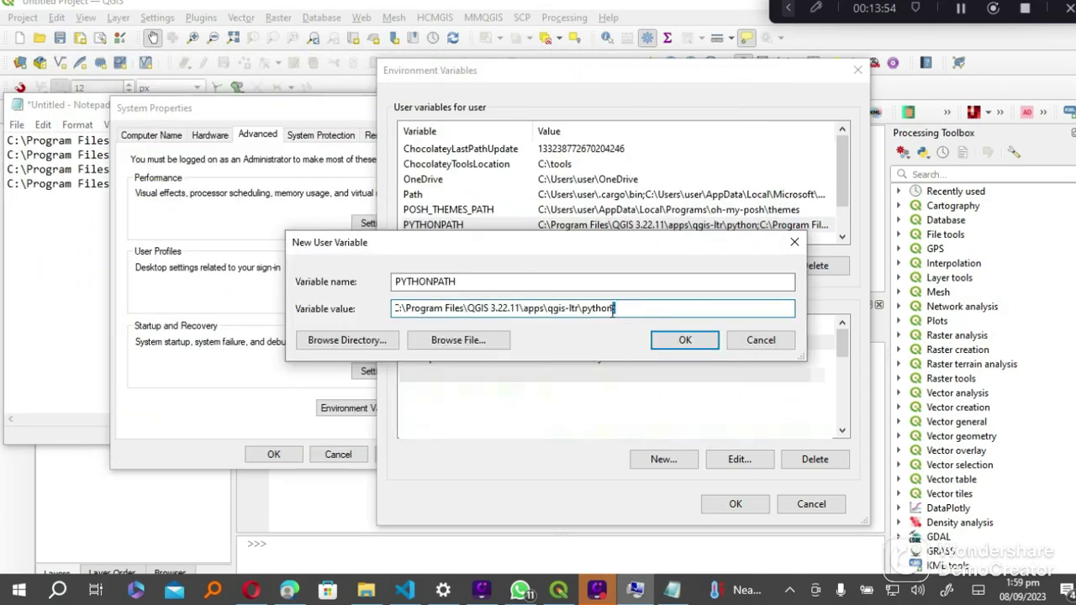
type(";")
type("C:\\Program Files\\QGIS 3.22.11\\apps\\qgis-ltr")
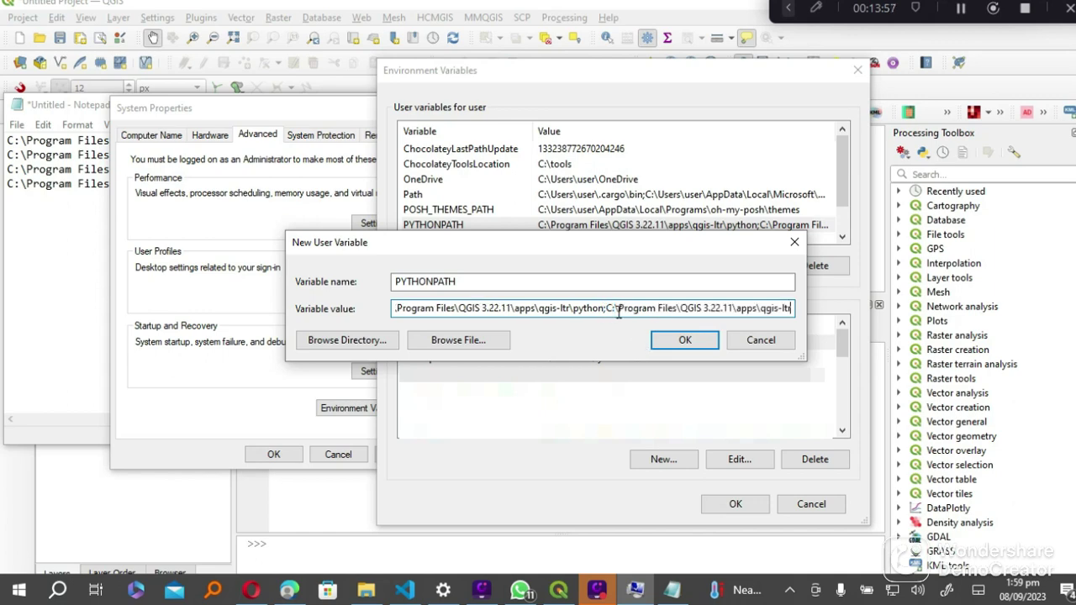
type(";")
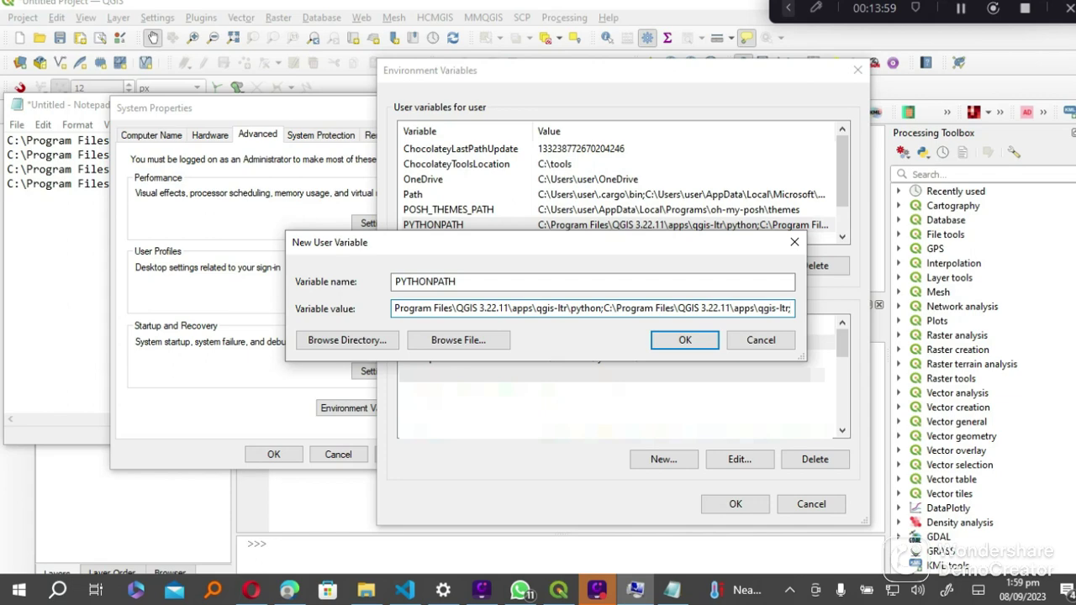
type("C:\\Program Files\\QGIS 3.22.11\\apps\\qgis-ltr")
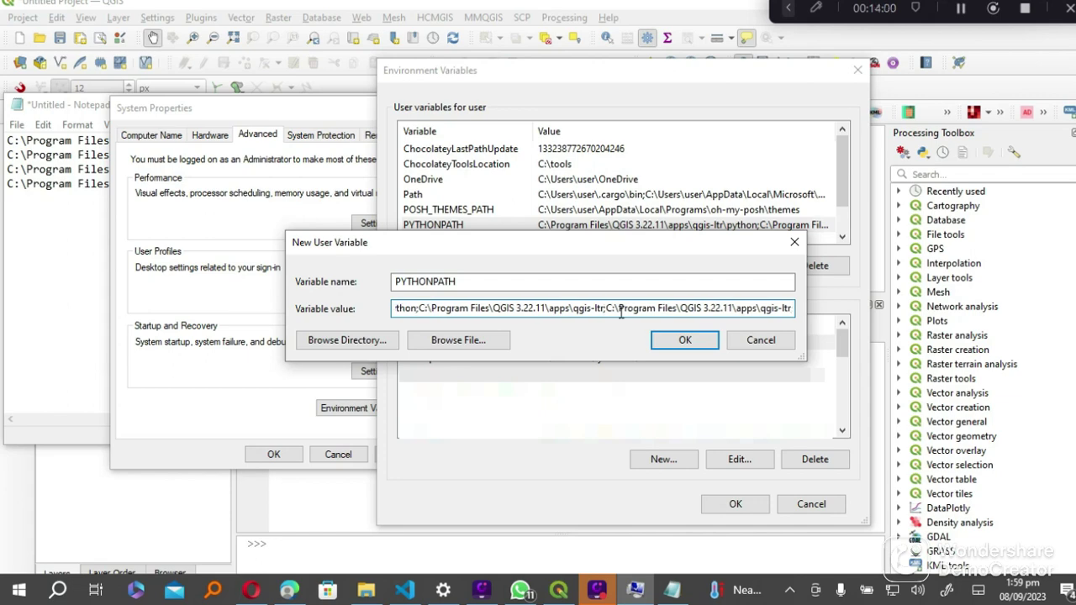
left_click(101, 268)
left_click_drag(240, 106, 580, 97)
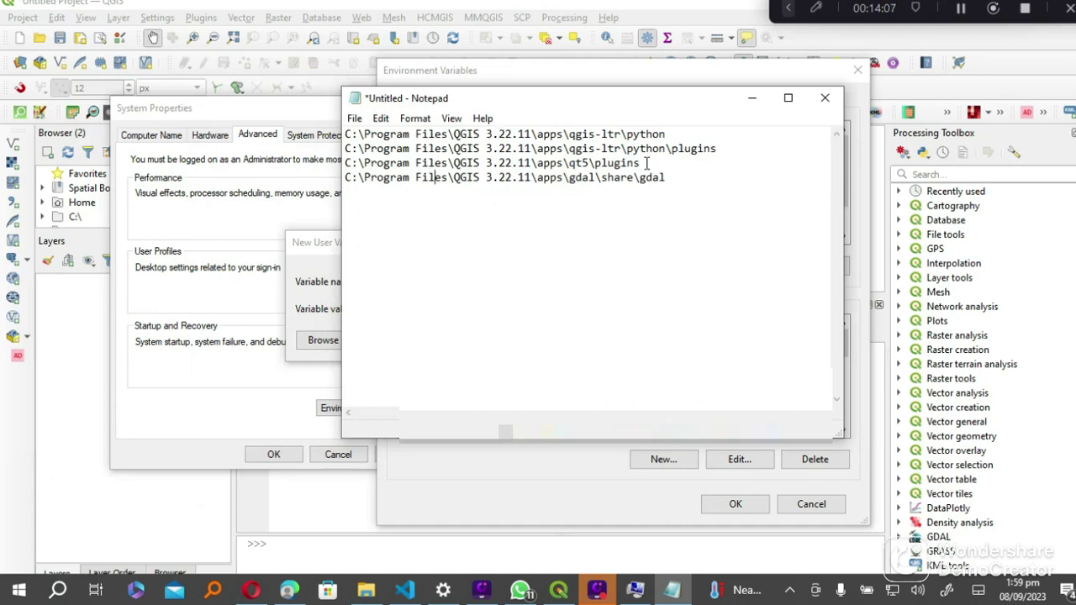
Review the four QGIS folder path lines in Notepad, then minimize Notepad.
left_click_drag(665, 177, 344, 132)
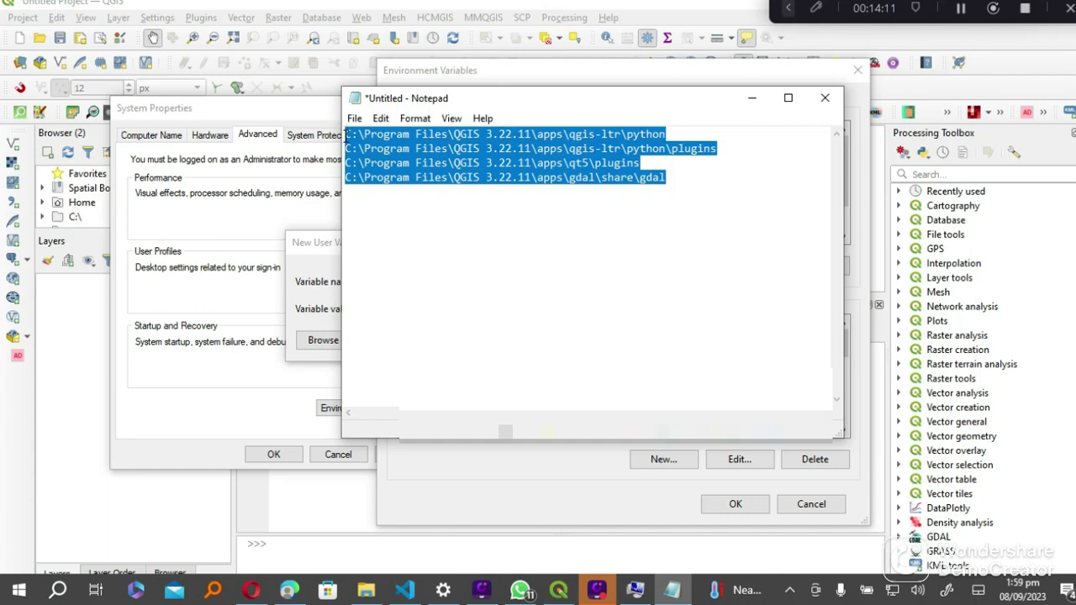
left_click(531, 134)
left_click_drag(564, 134, 451, 134)
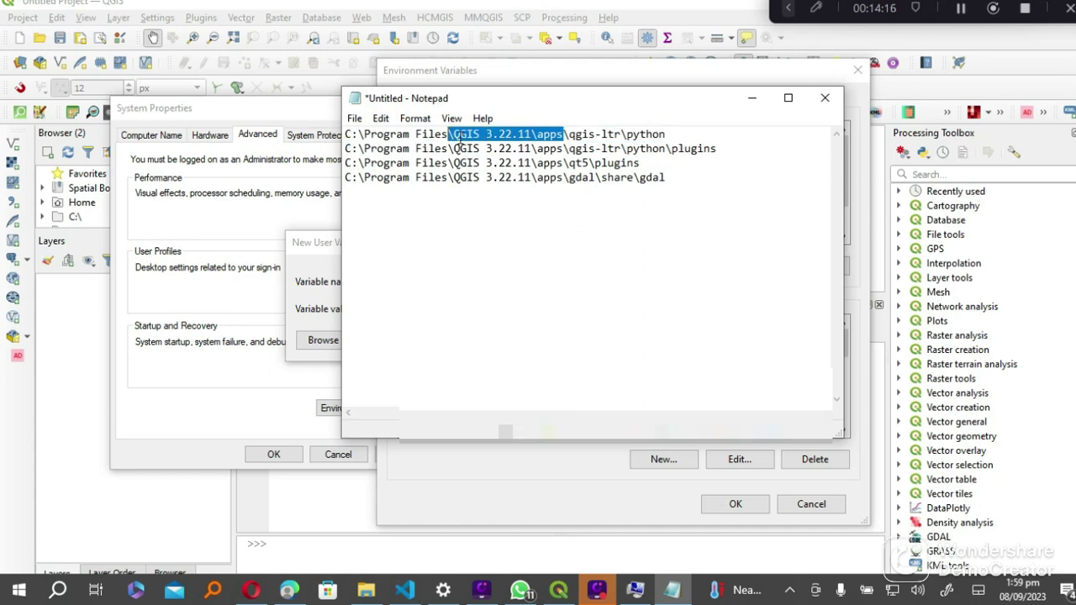
left_click(468, 135)
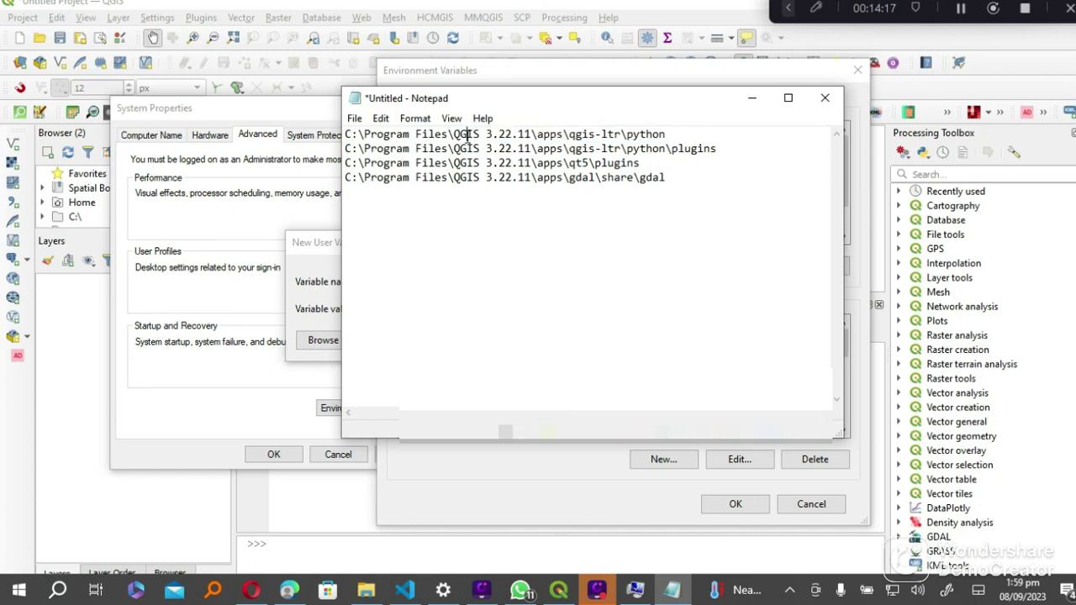
left_click_drag(455, 135, 533, 135)
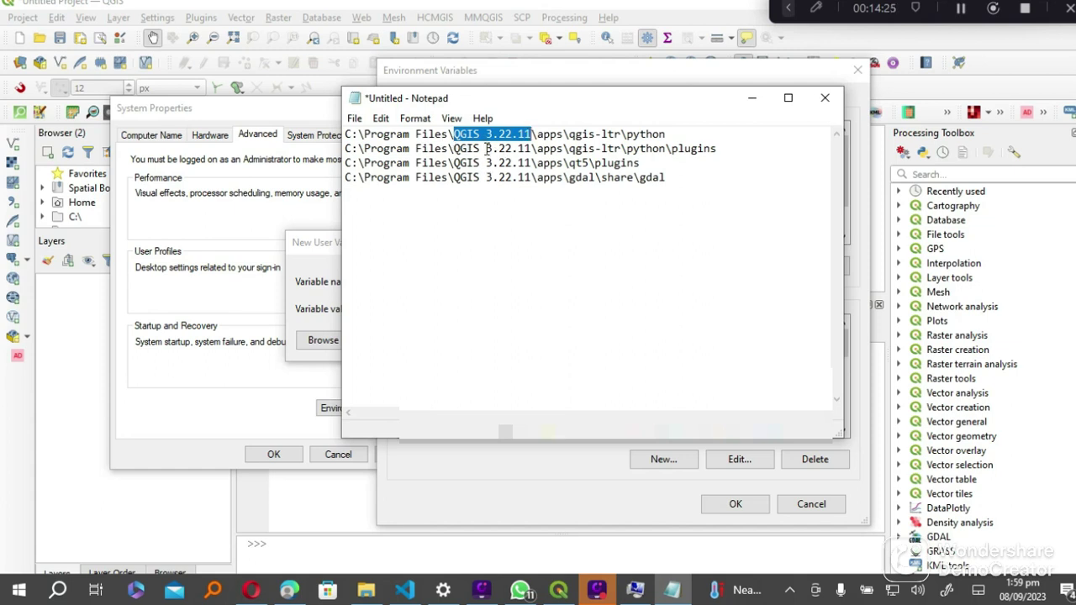
left_click_drag(666, 178, 347, 133)
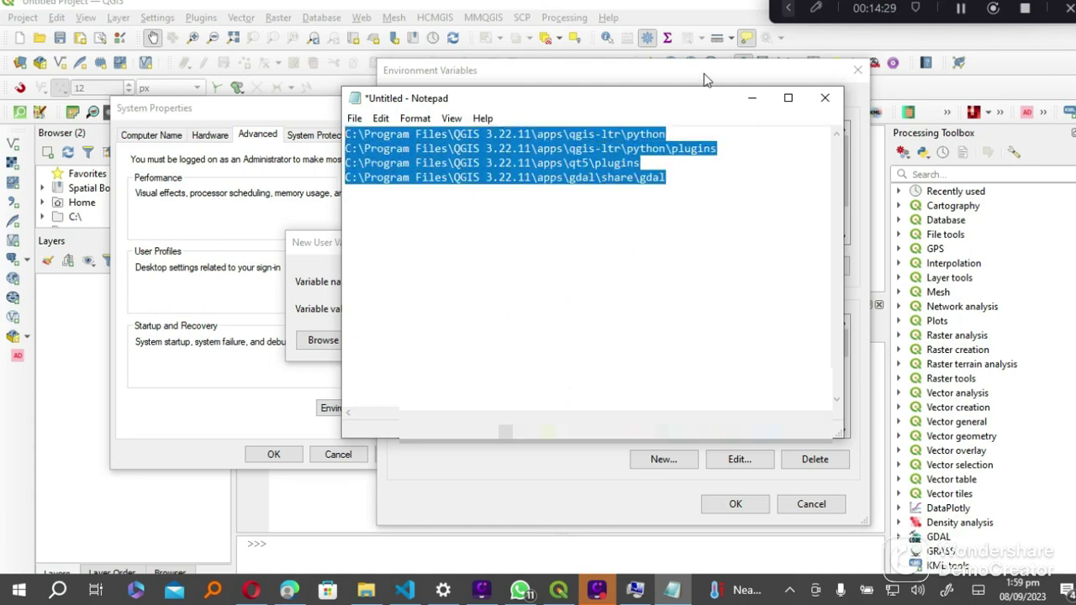
left_click(751, 97)
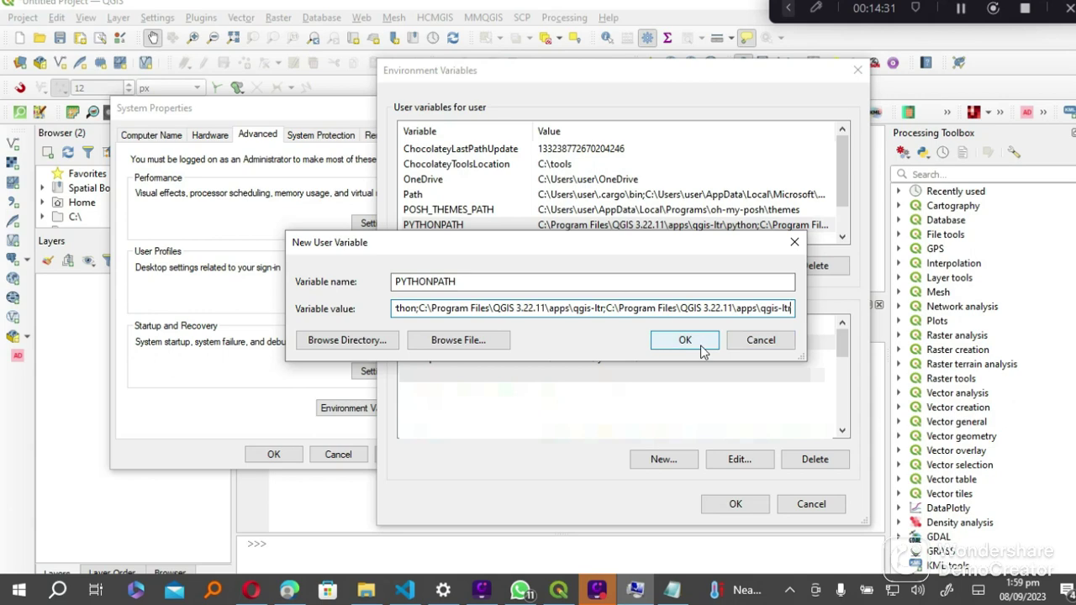
Cancel the new variable, view the existing PYTHONPATH paths, then close Environment Variables.
left_click(761, 340)
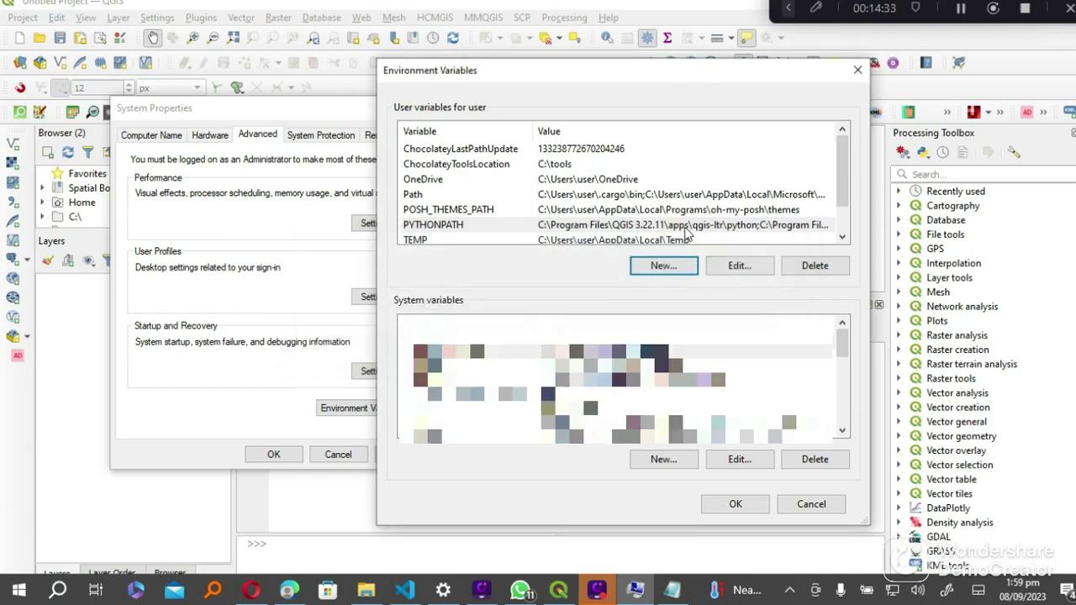
left_click(688, 227)
left_click(733, 265)
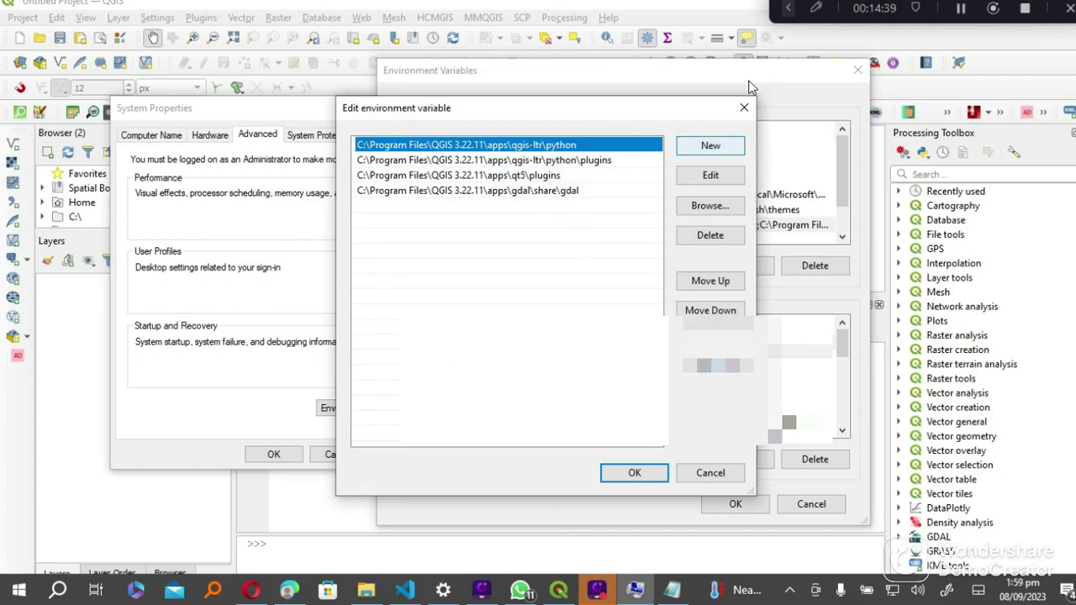
left_click(744, 108)
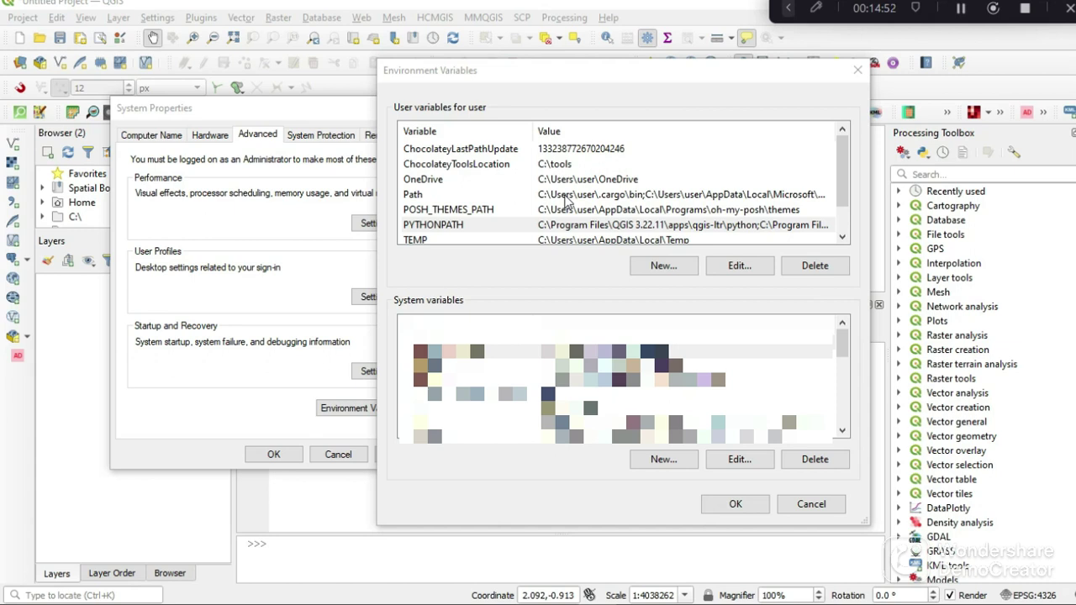
left_click(567, 196)
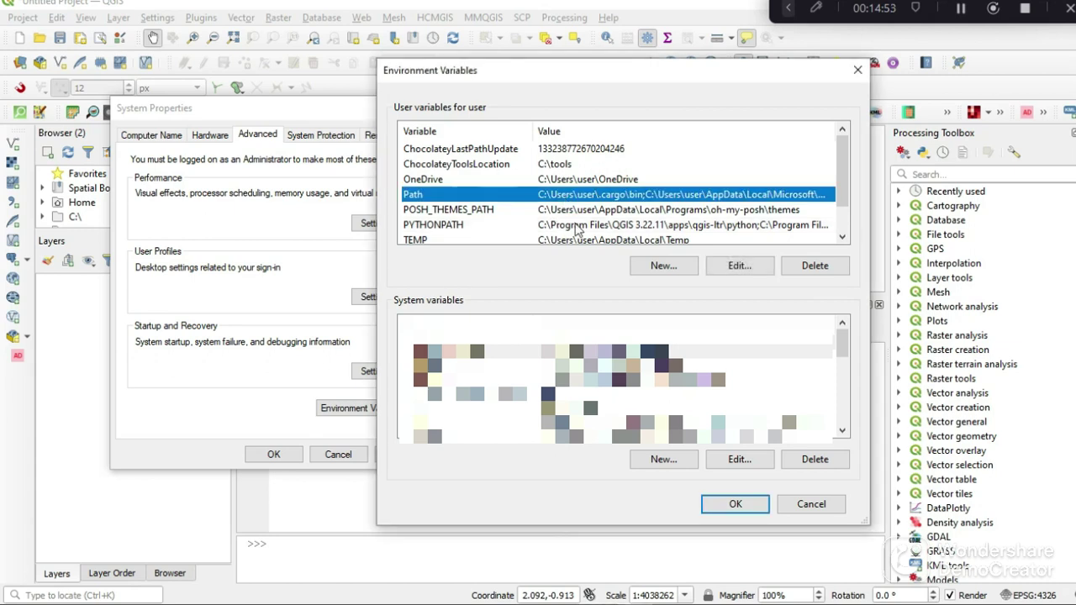
left_click(577, 226)
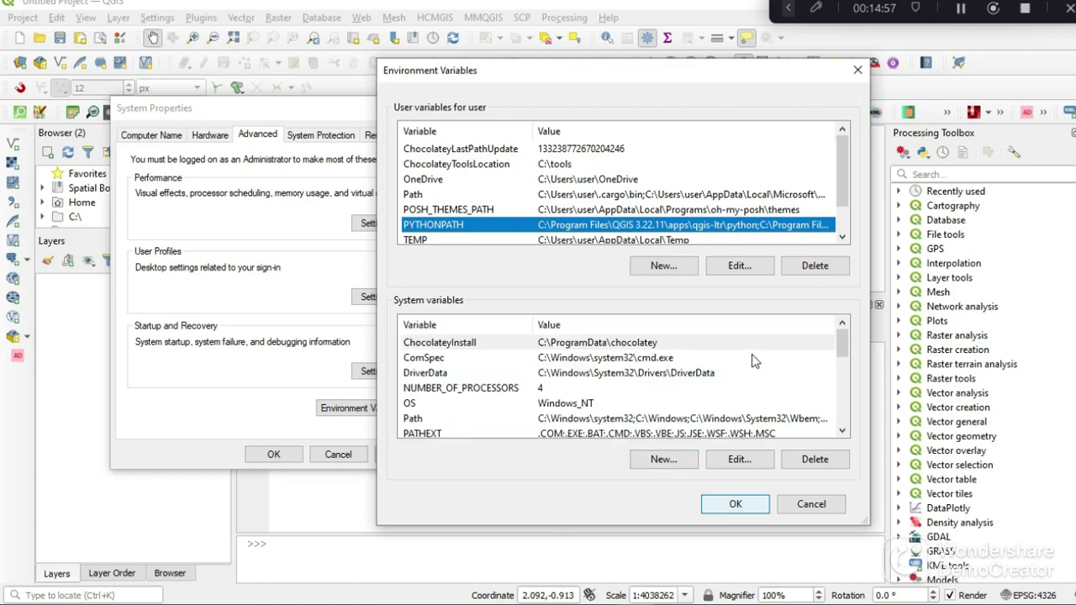
left_click(858, 70)
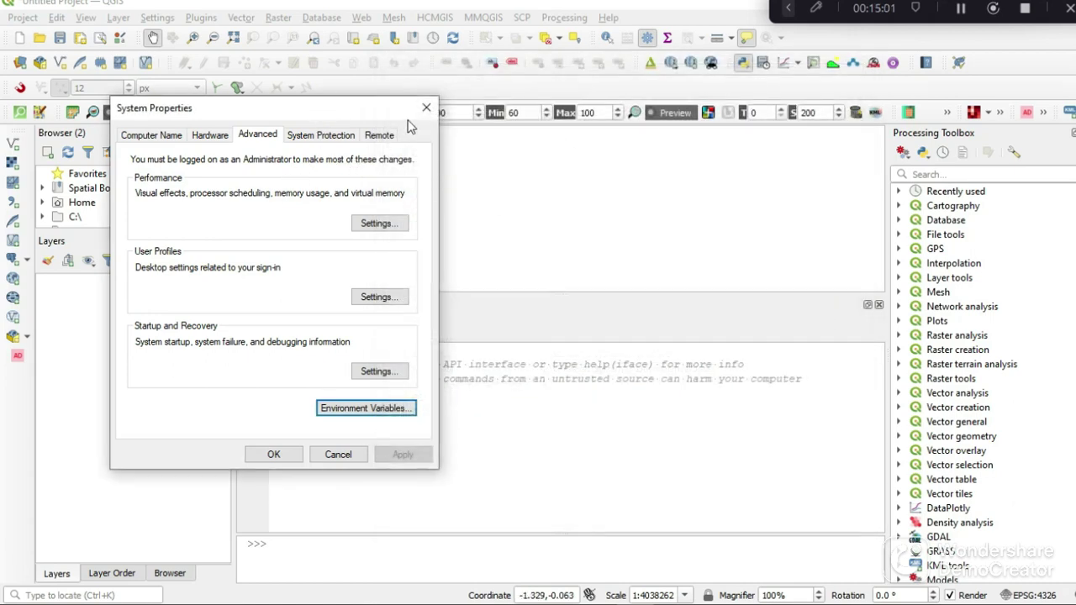
Close System Properties and launch Command Prompt by searching 'COMM'.
left_click(426, 108)
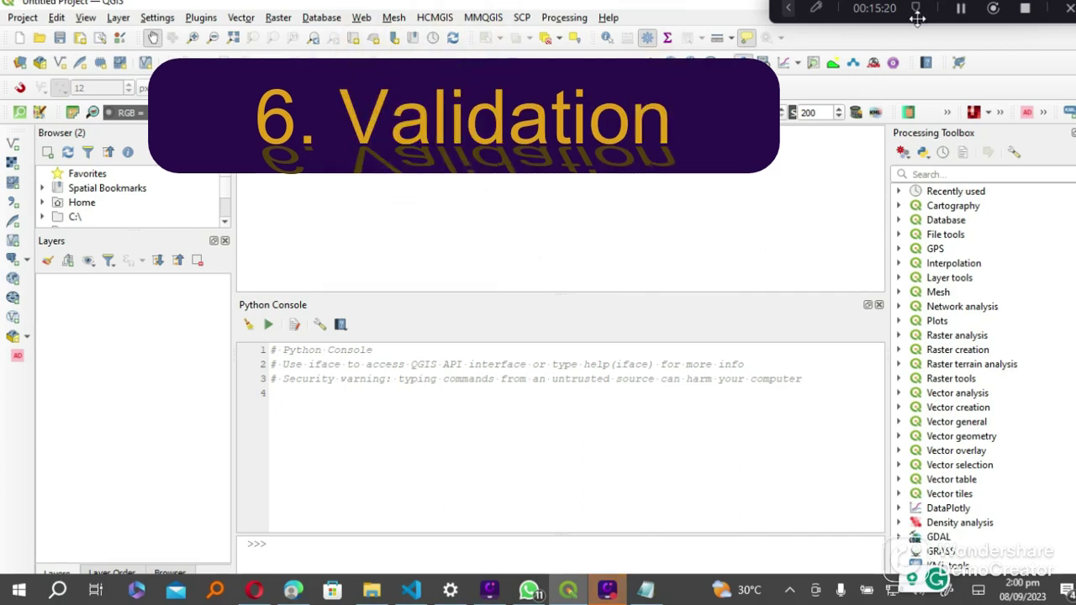
left_click(57, 591)
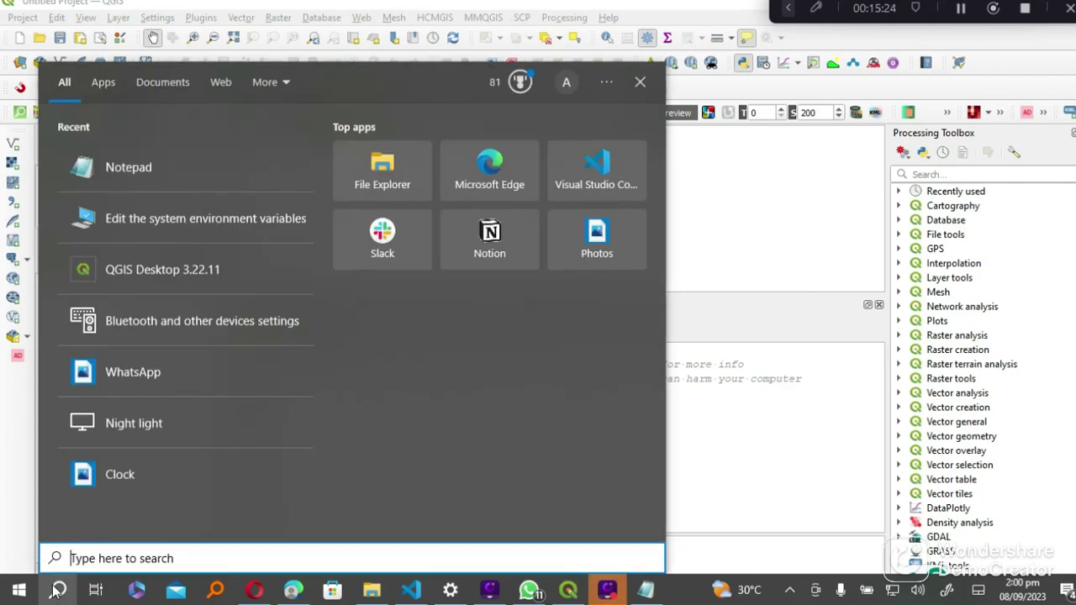
type("COMM")
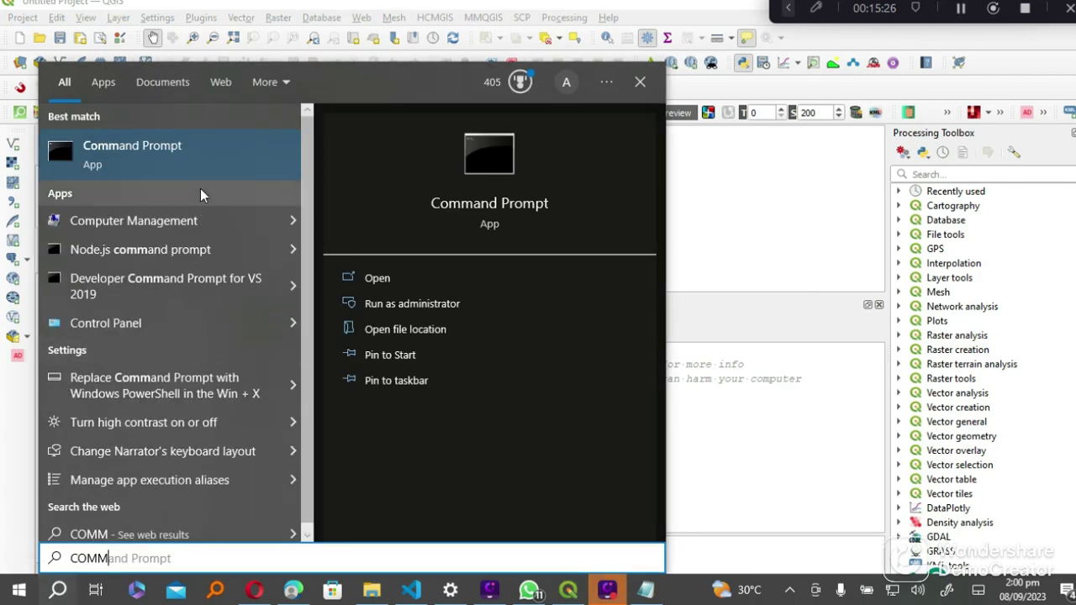
left_click(191, 150)
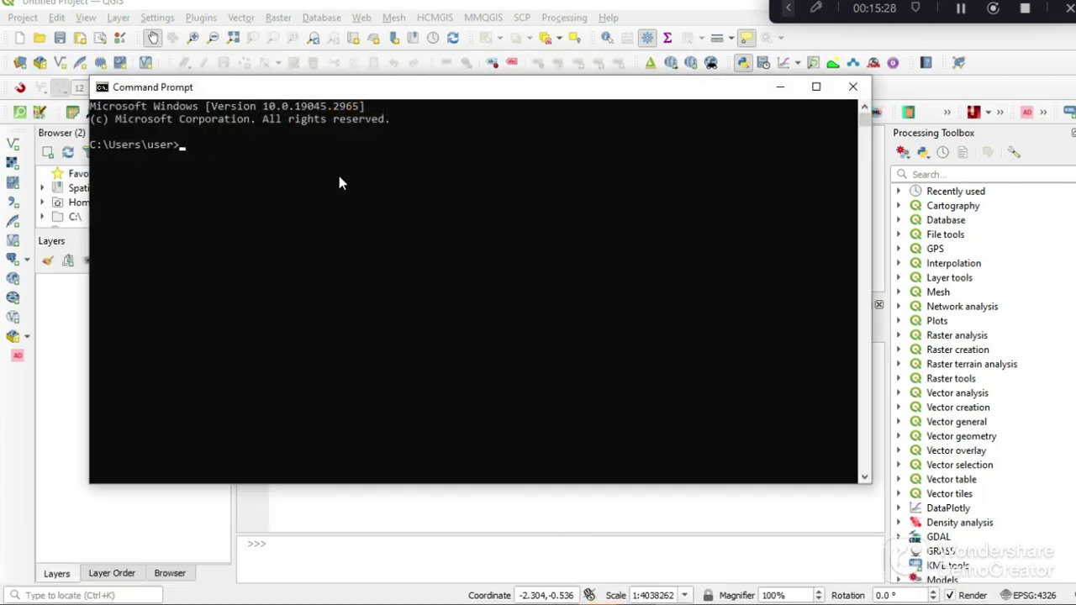
left_click_drag(354, 94, 497, 112)
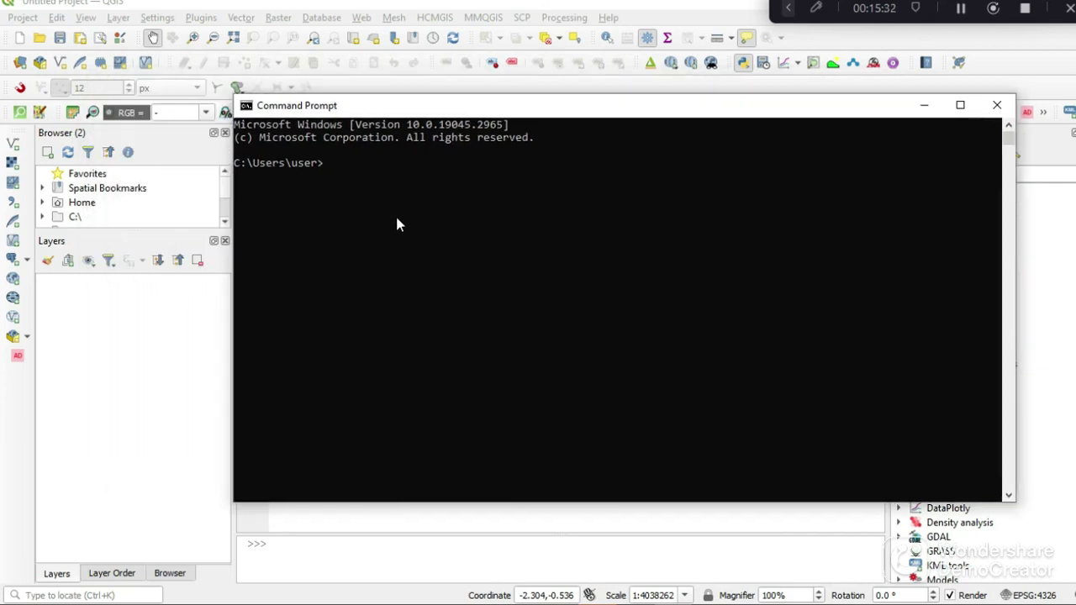
Run python3qgis at the prompt to start the QGIS Python 3.9.5 interpreter.
type("python3qgis")
key("Return")
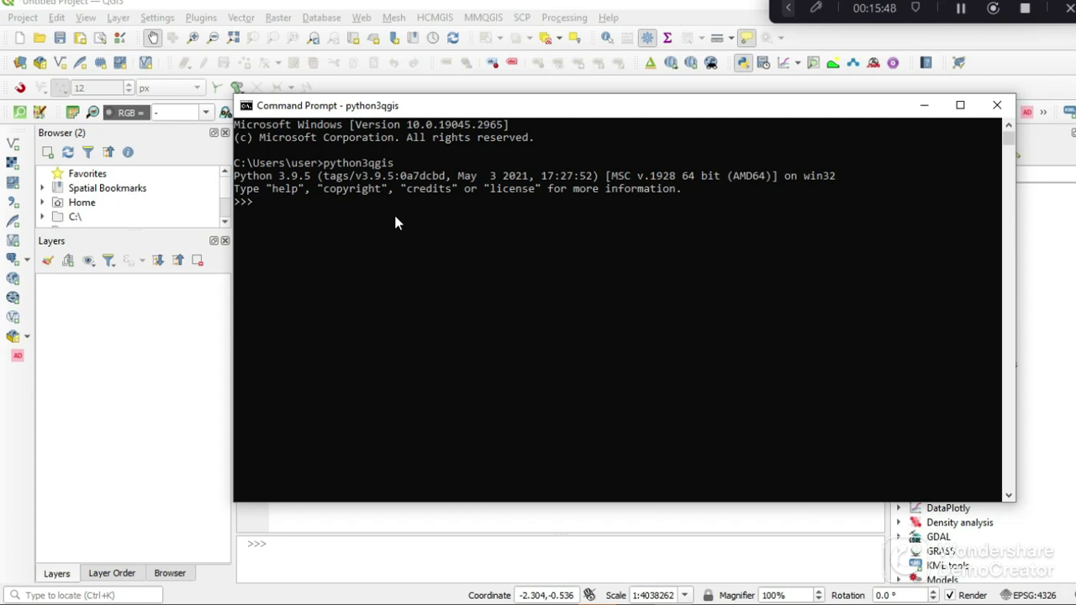
Run 'from qgis.core import *', fixing the misspelled 'impot' after the syntax error.
type("from qgis.core impot *")
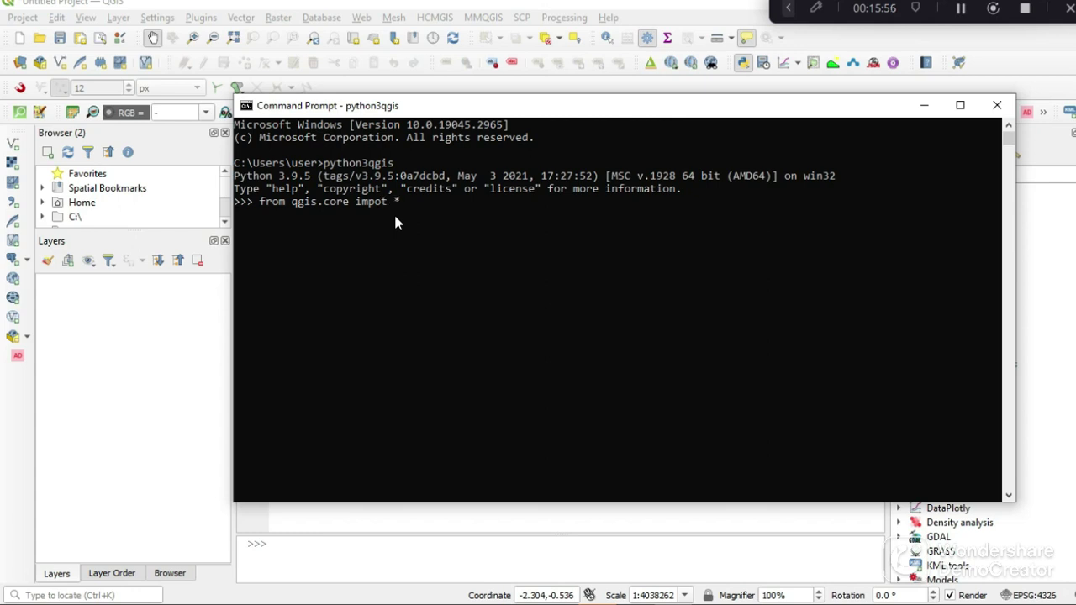
key("Return")
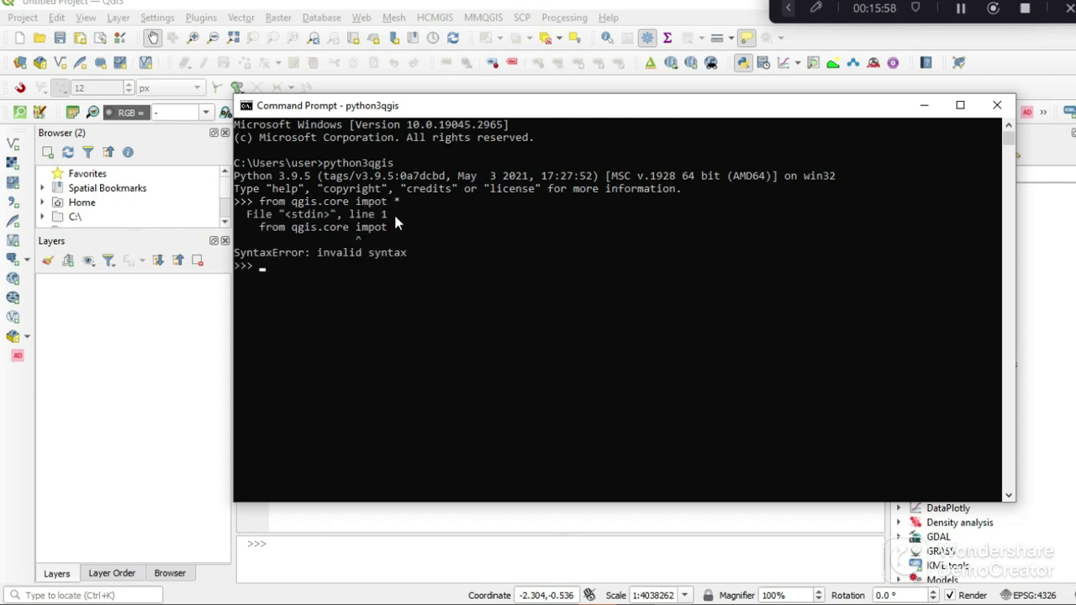
key("Up")
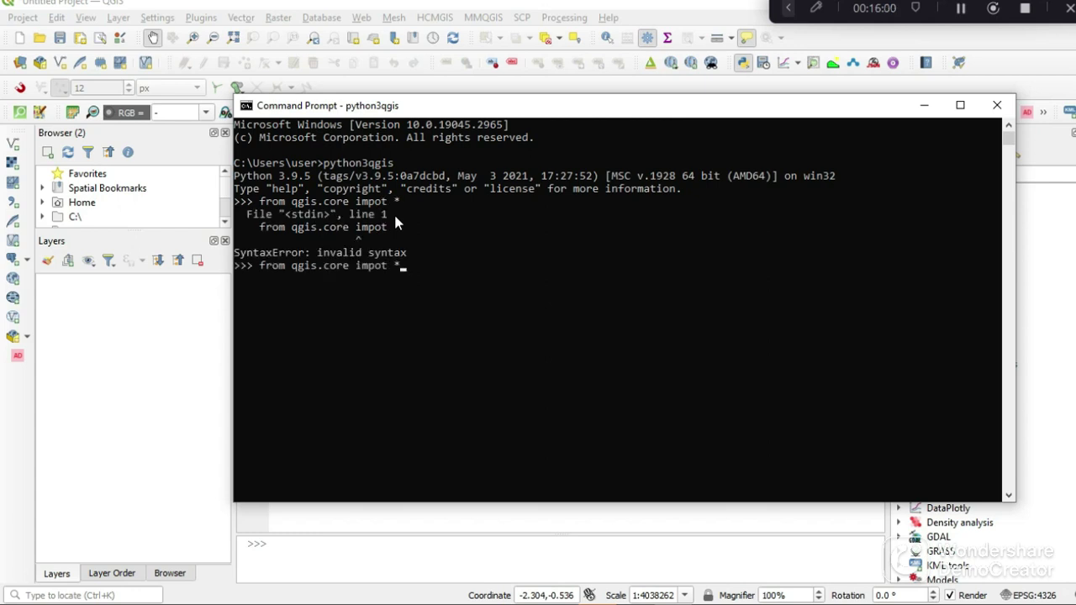
key("Left")
key("Left")
key("Left")
type("r")
key("Right")
key("Right")
key("Right")
key("Return")
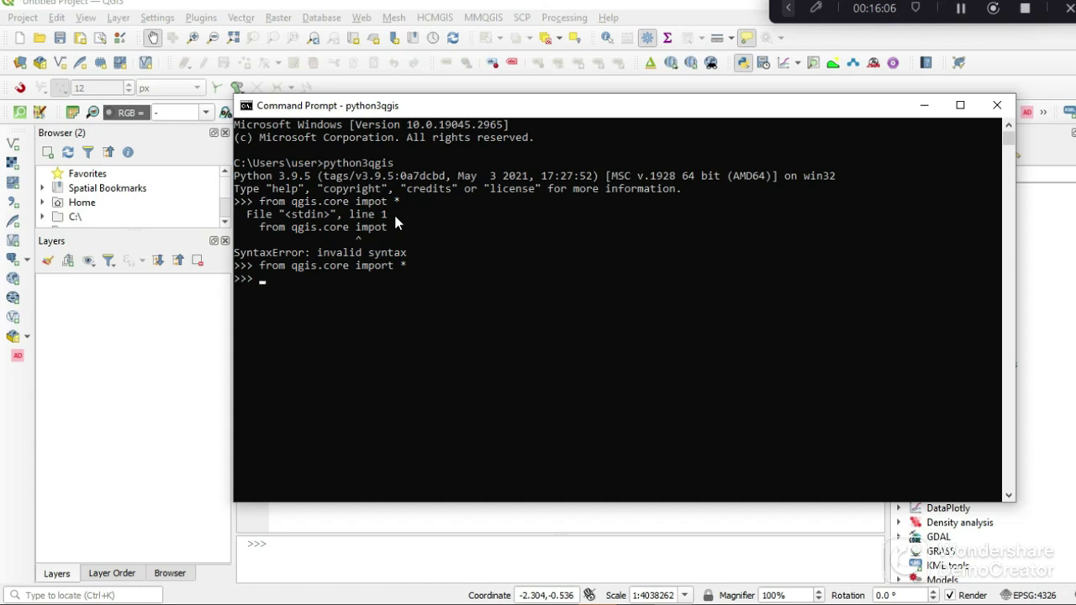